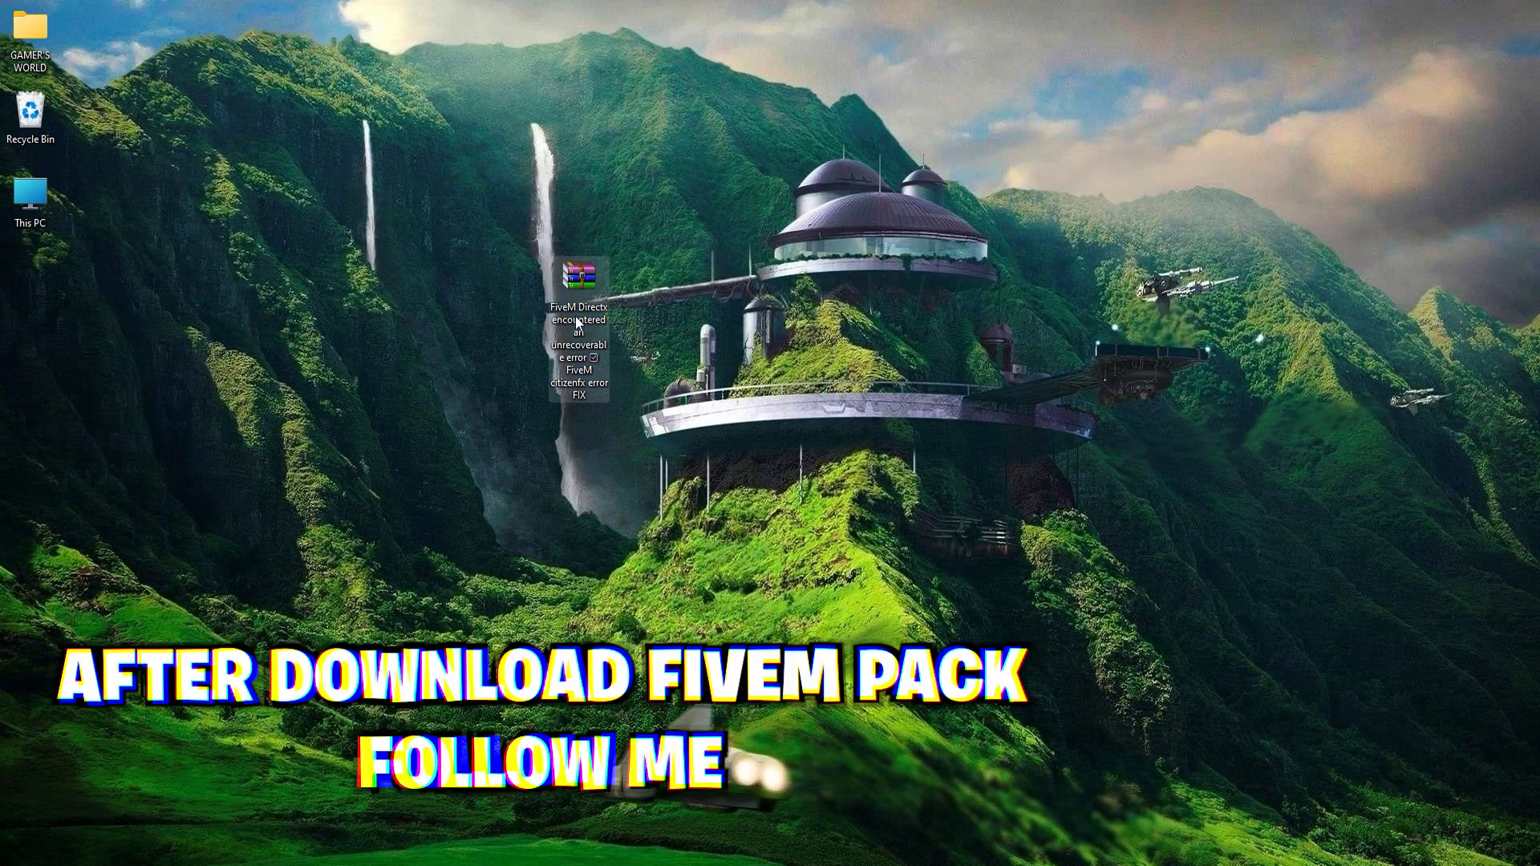
# Step: Extract the FiveM Directx error fix folder from its RAR archive to the Desktop and close the archive window
pyautogui.doubleClick(579, 320)
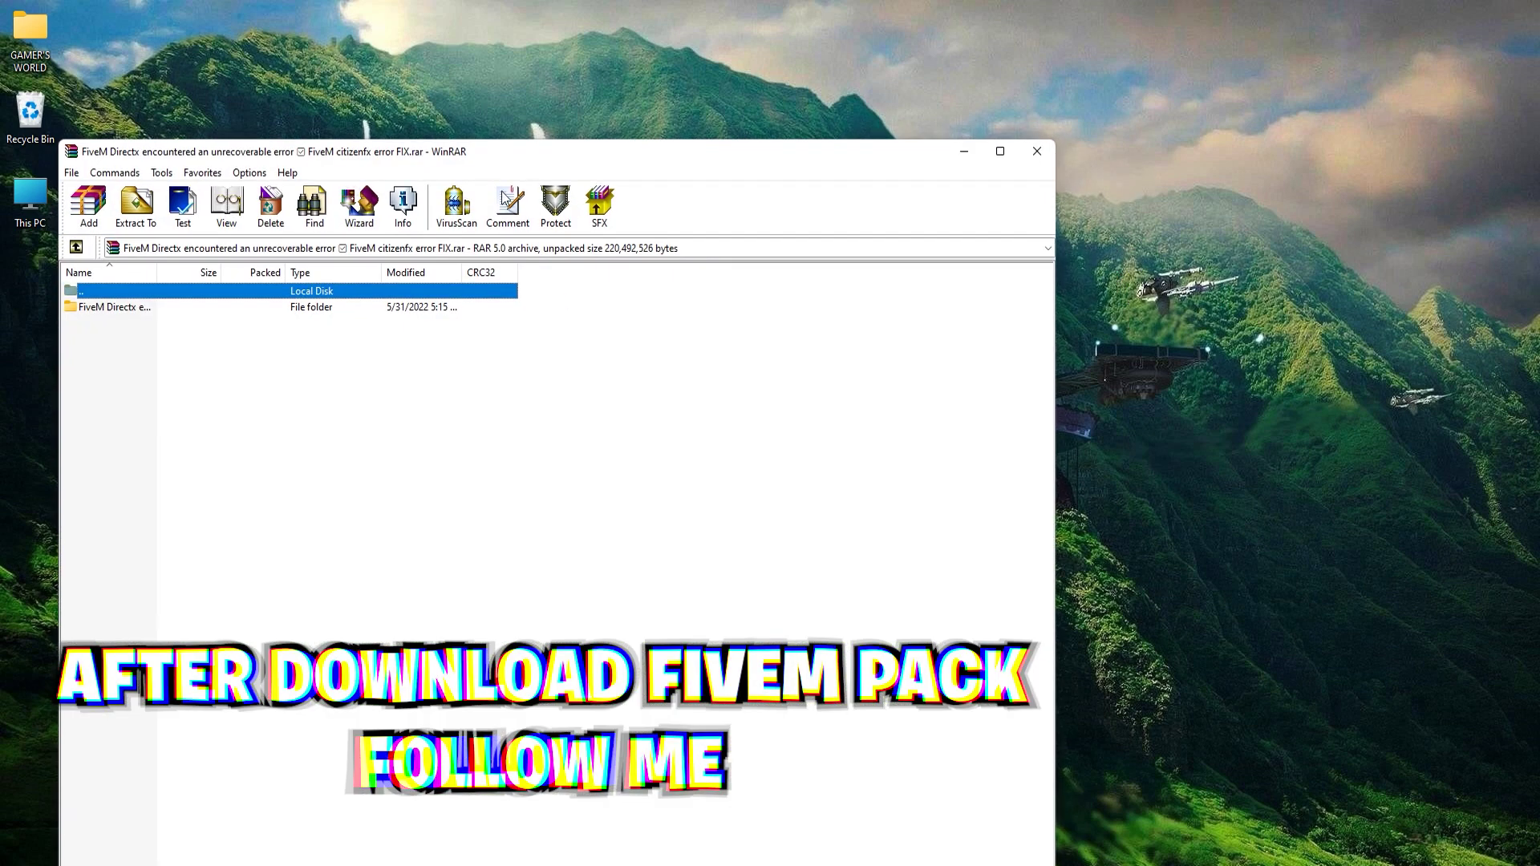
pyautogui.moveTo(503, 153); pyautogui.dragTo(1048, 139)
pyautogui.click(658, 286)
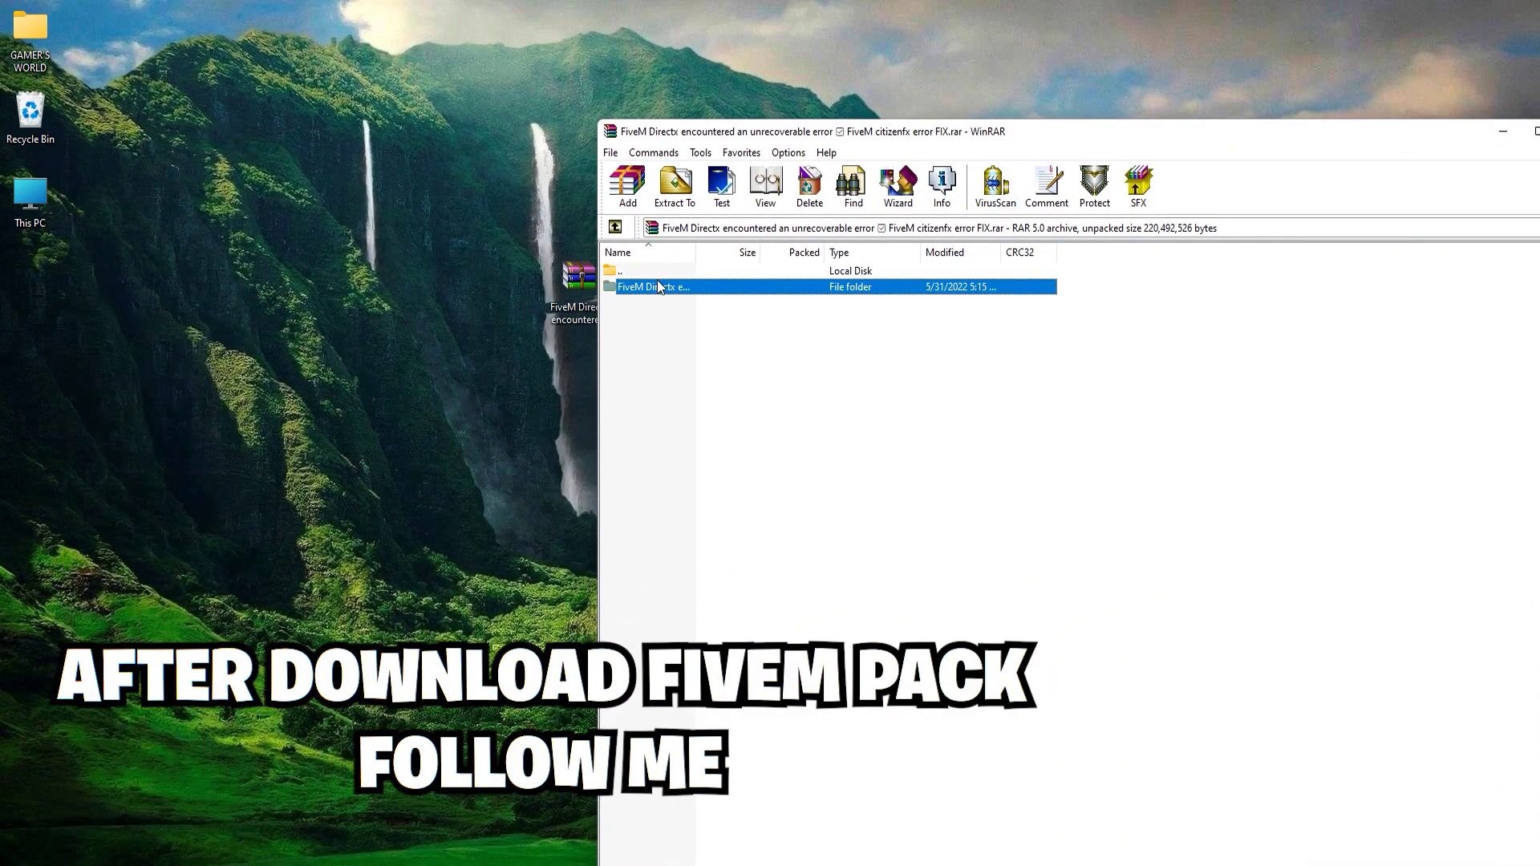
pyautogui.click(669, 197)
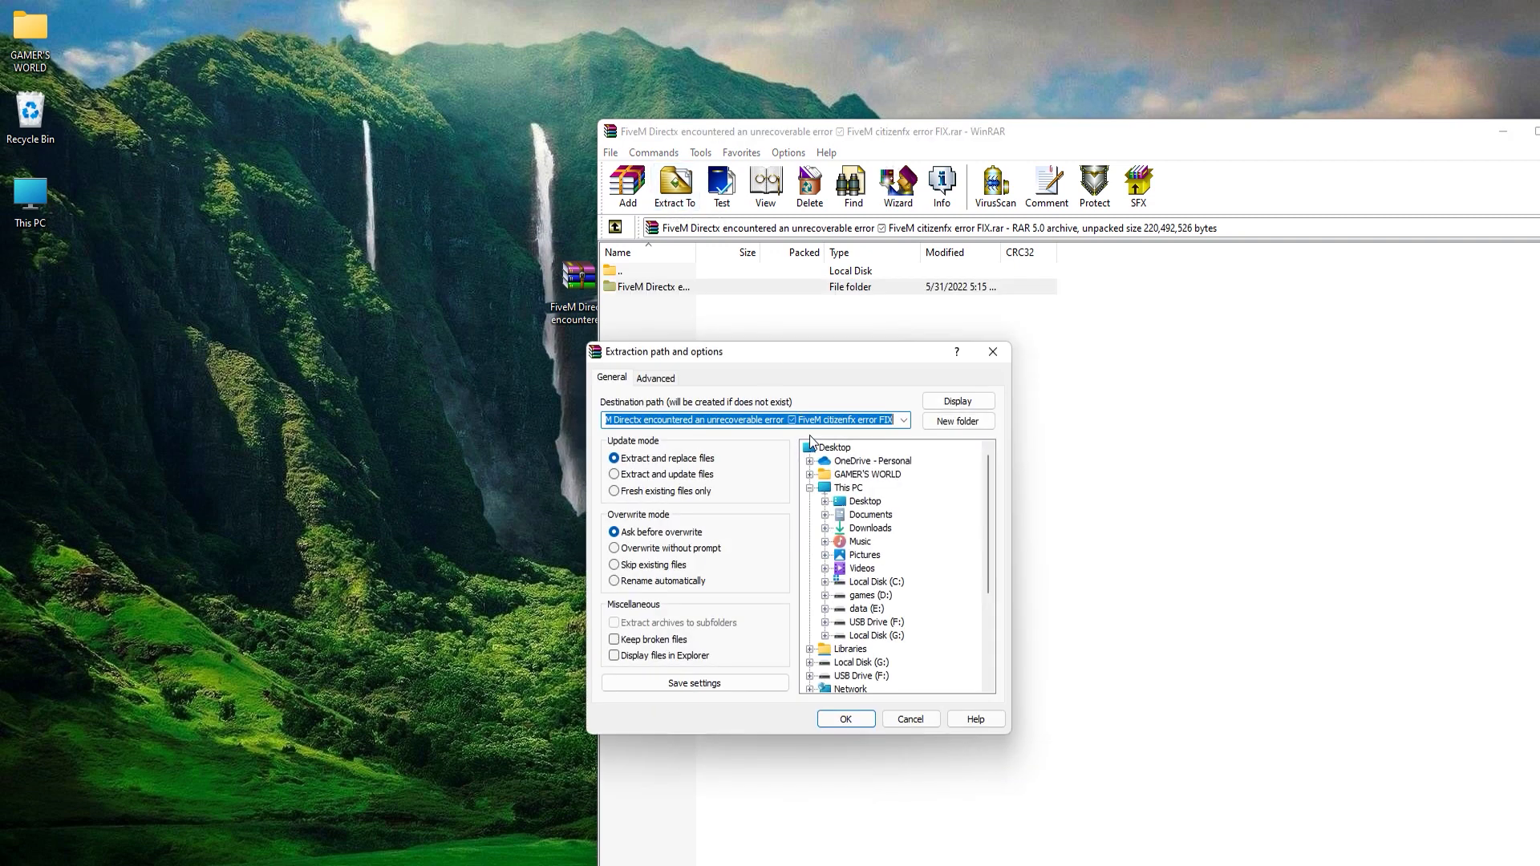
pyautogui.click(833, 448)
pyautogui.click(844, 717)
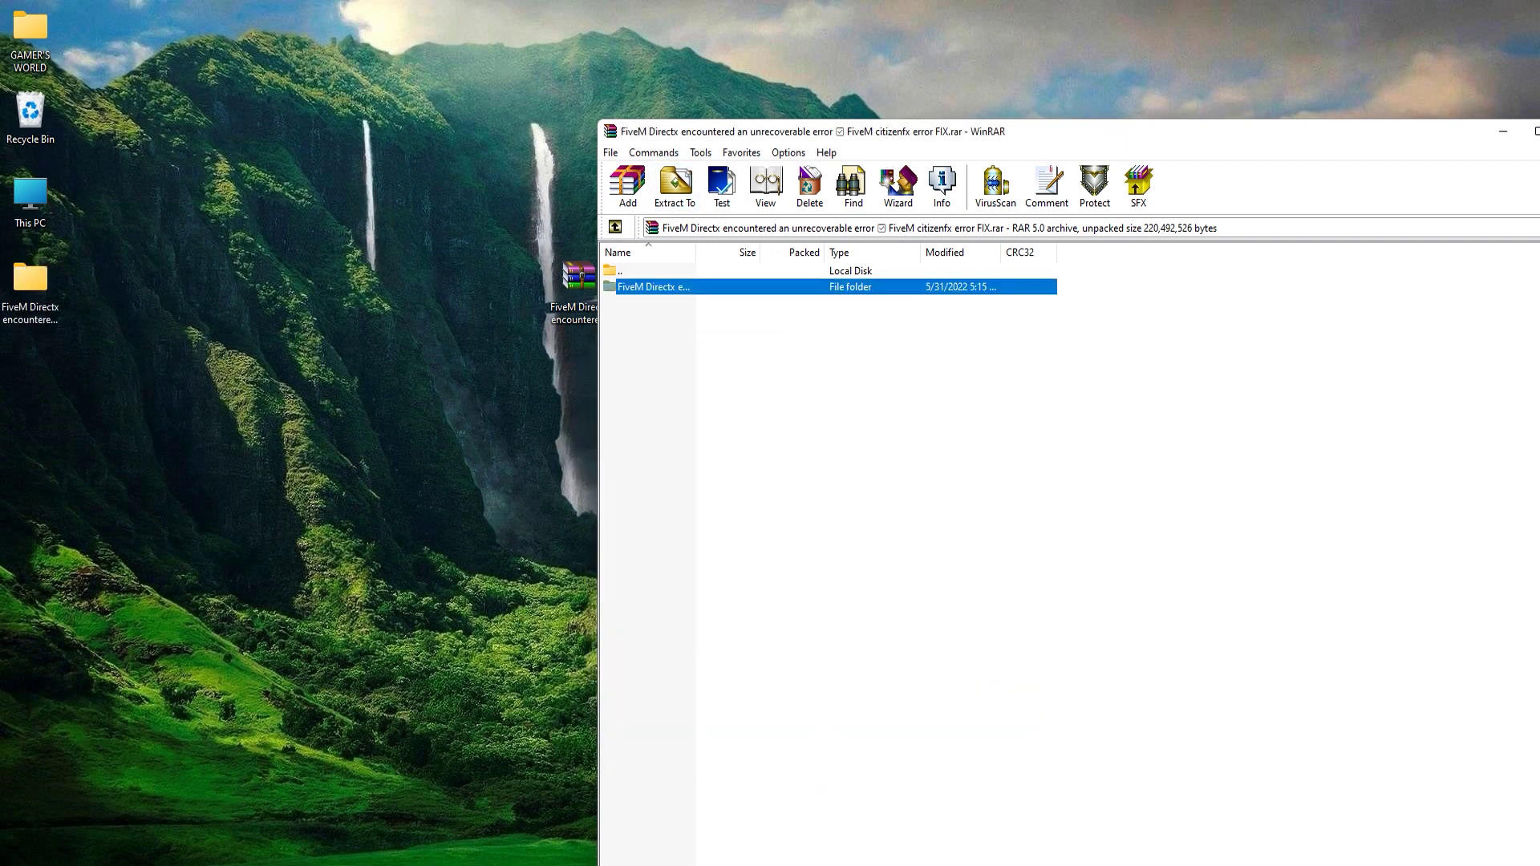
pyautogui.moveTo(1284, 130); pyautogui.dragTo(1229, 176)
pyautogui.click(1194, 178)
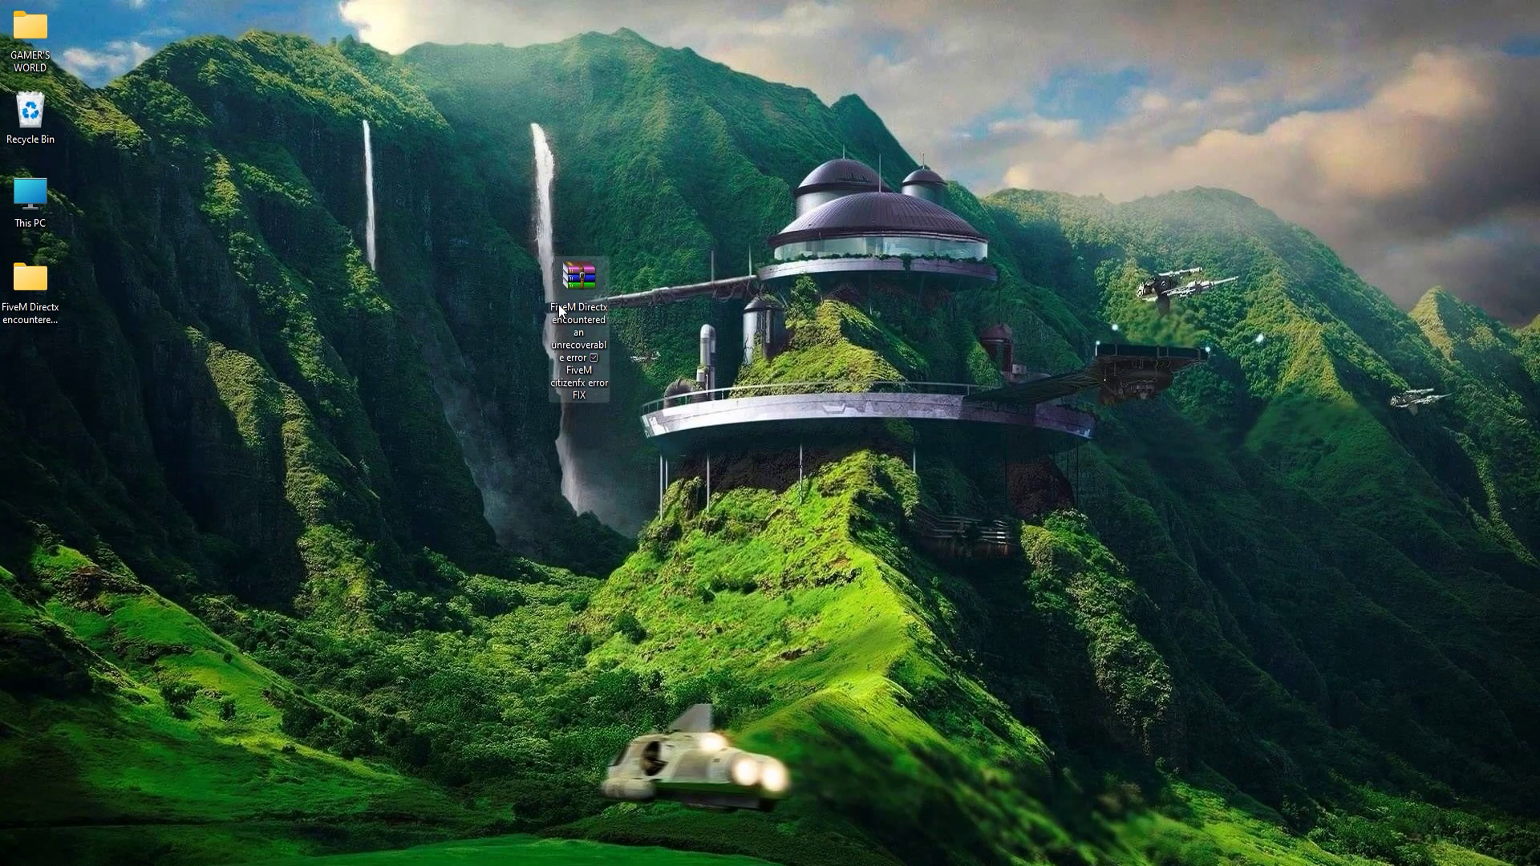
# Step: Reposition the extracted FiveM fix folder on the desktop, open it, and show its contents as extra large icons
pyautogui.moveTo(30, 280); pyautogui.dragTo(576, 273)
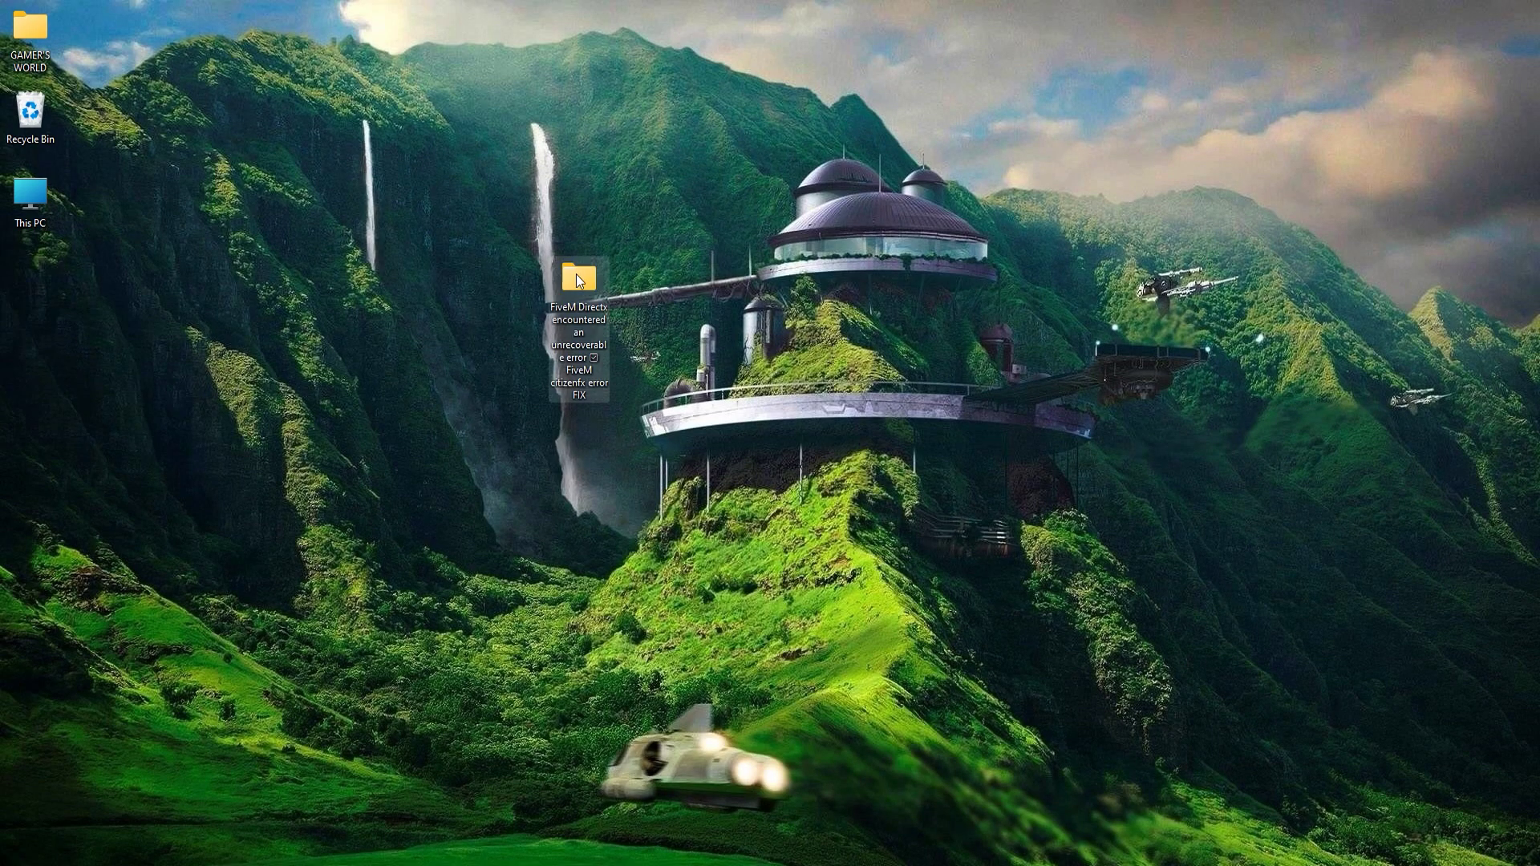
pyautogui.doubleClick(584, 283)
pyautogui.doubleClick(560, 180)
pyautogui.click(559, 171)
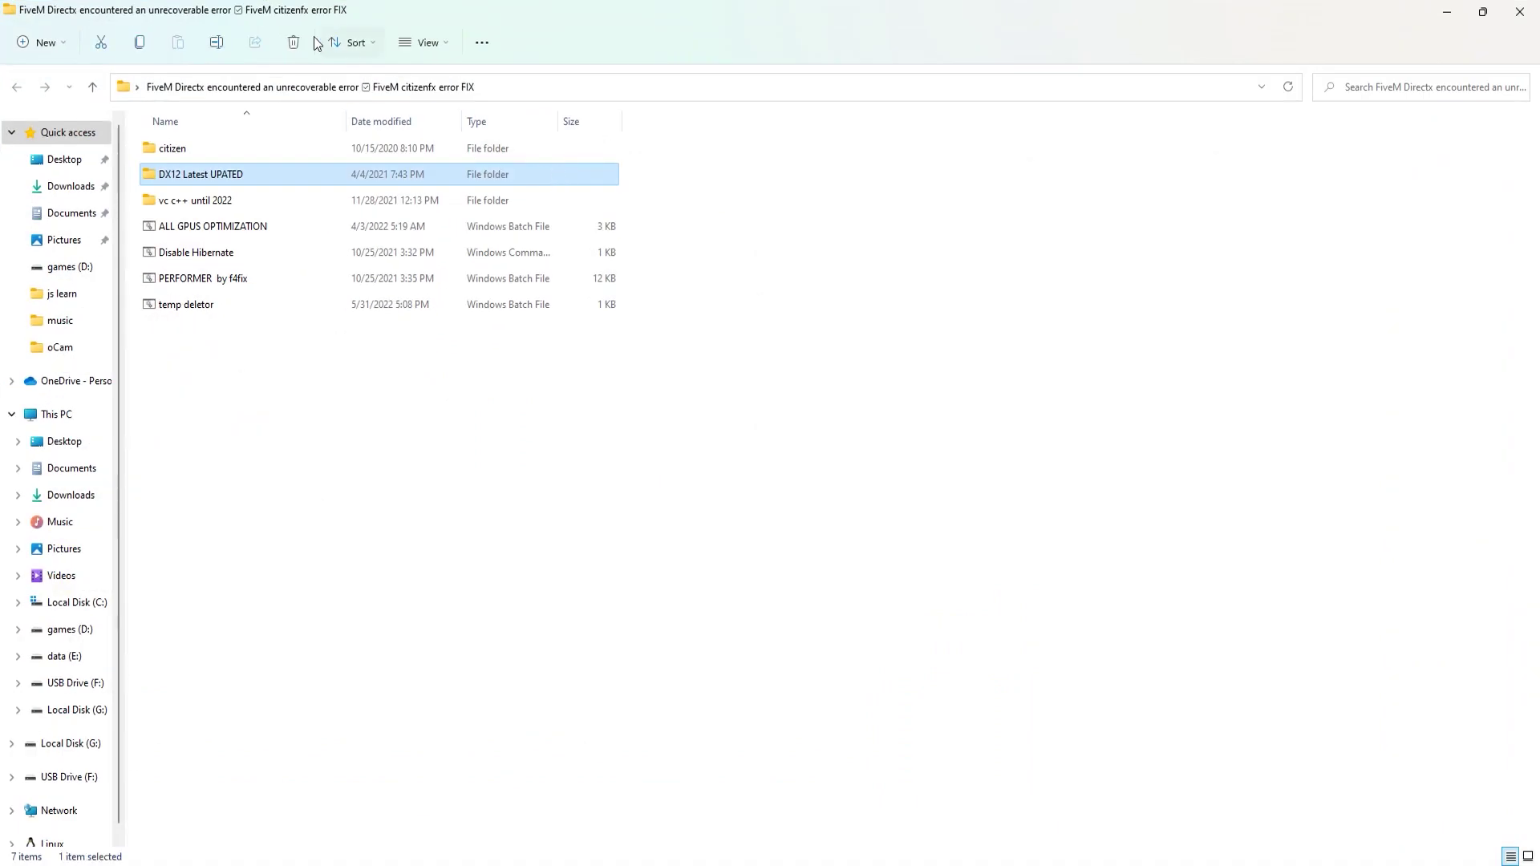
pyautogui.click(423, 42)
pyautogui.click(420, 82)
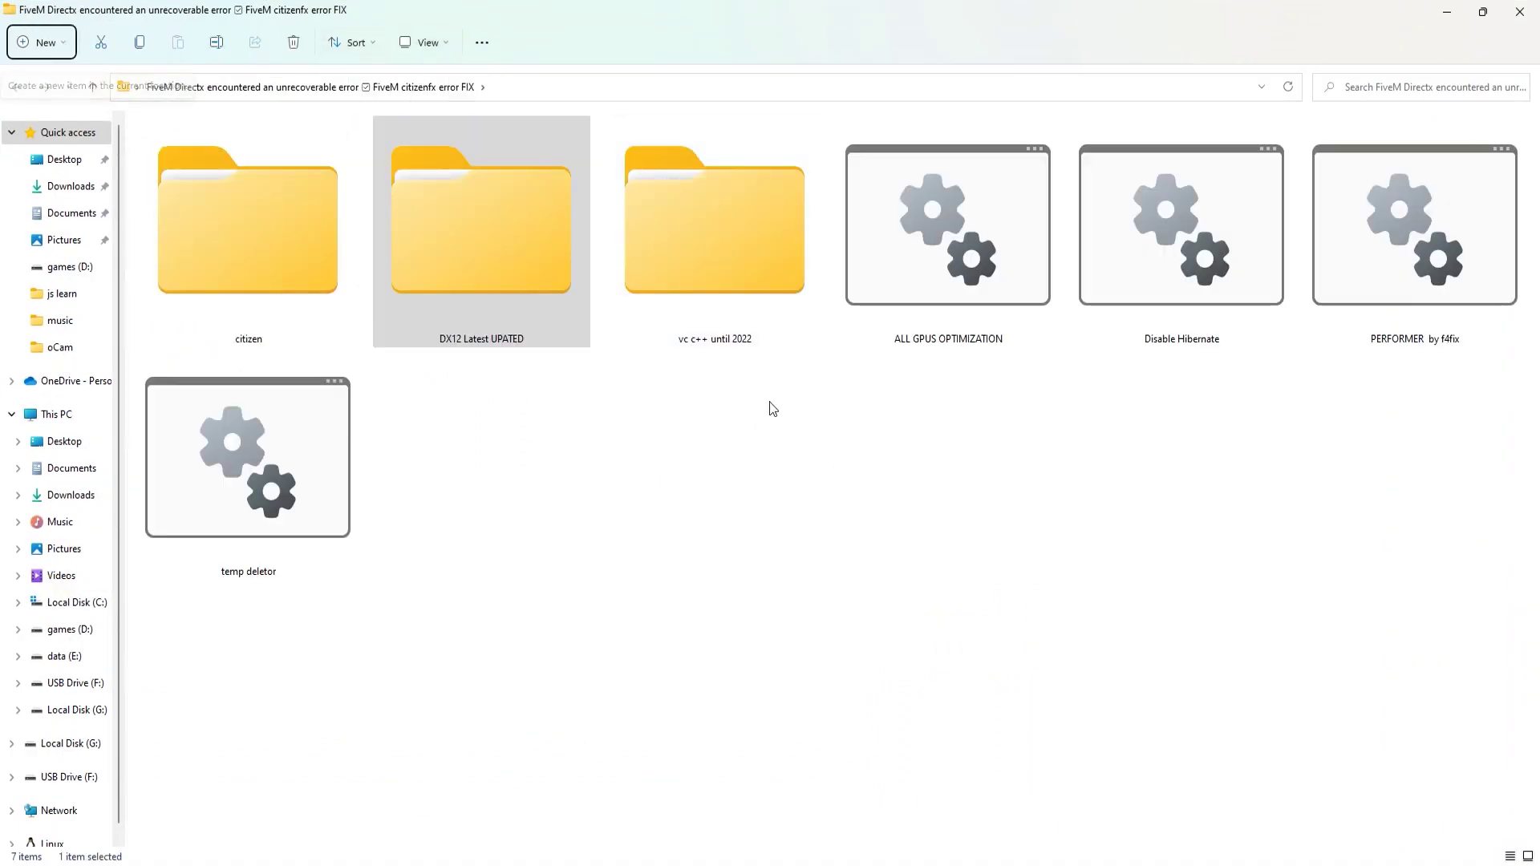
pyautogui.moveTo(1211, 630); pyautogui.dragTo(133, 117)
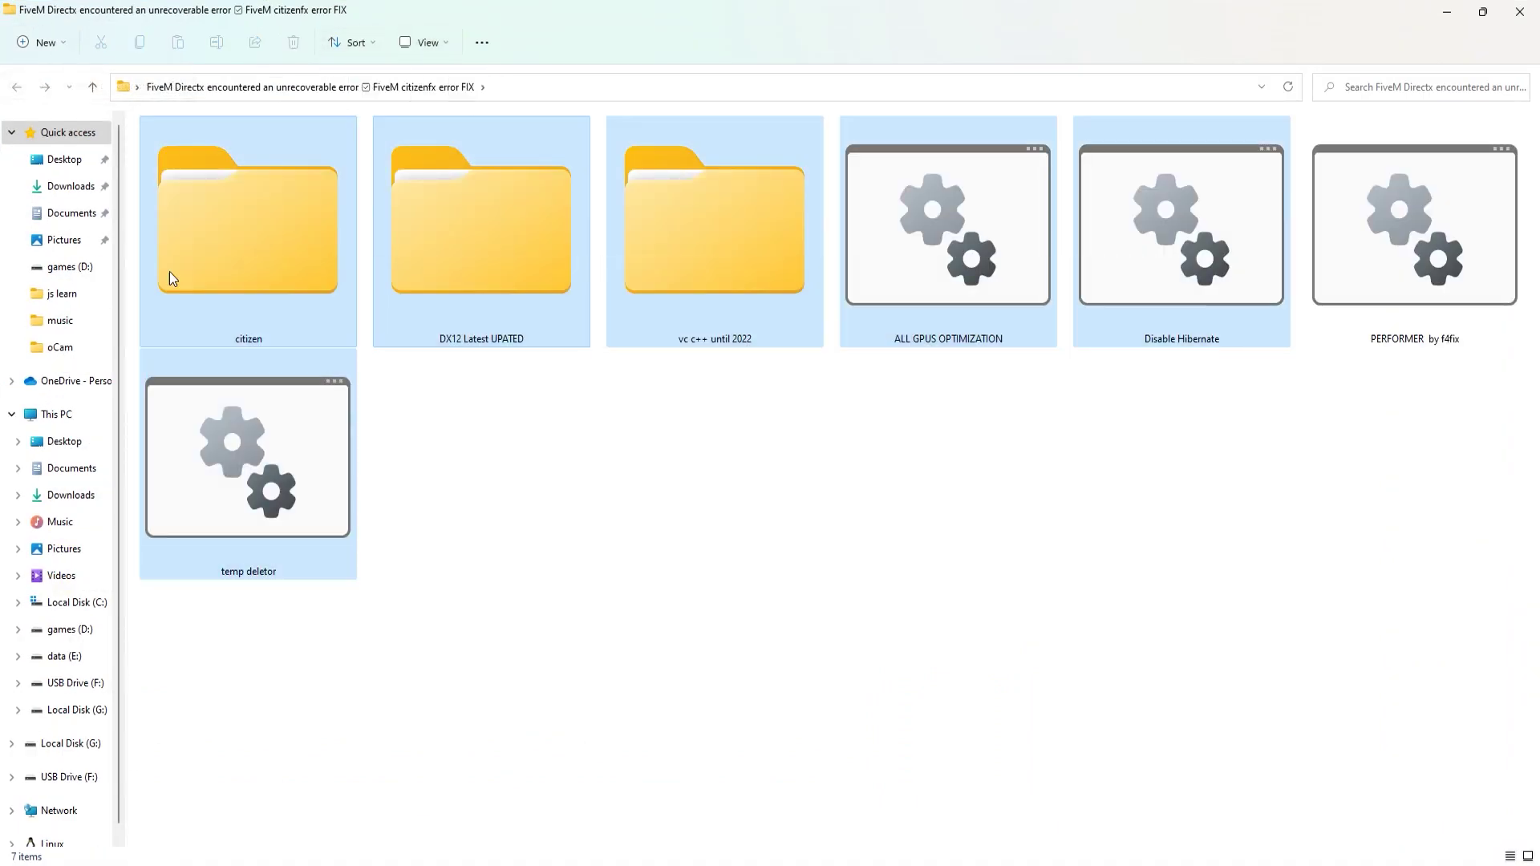
pyautogui.click(462, 570)
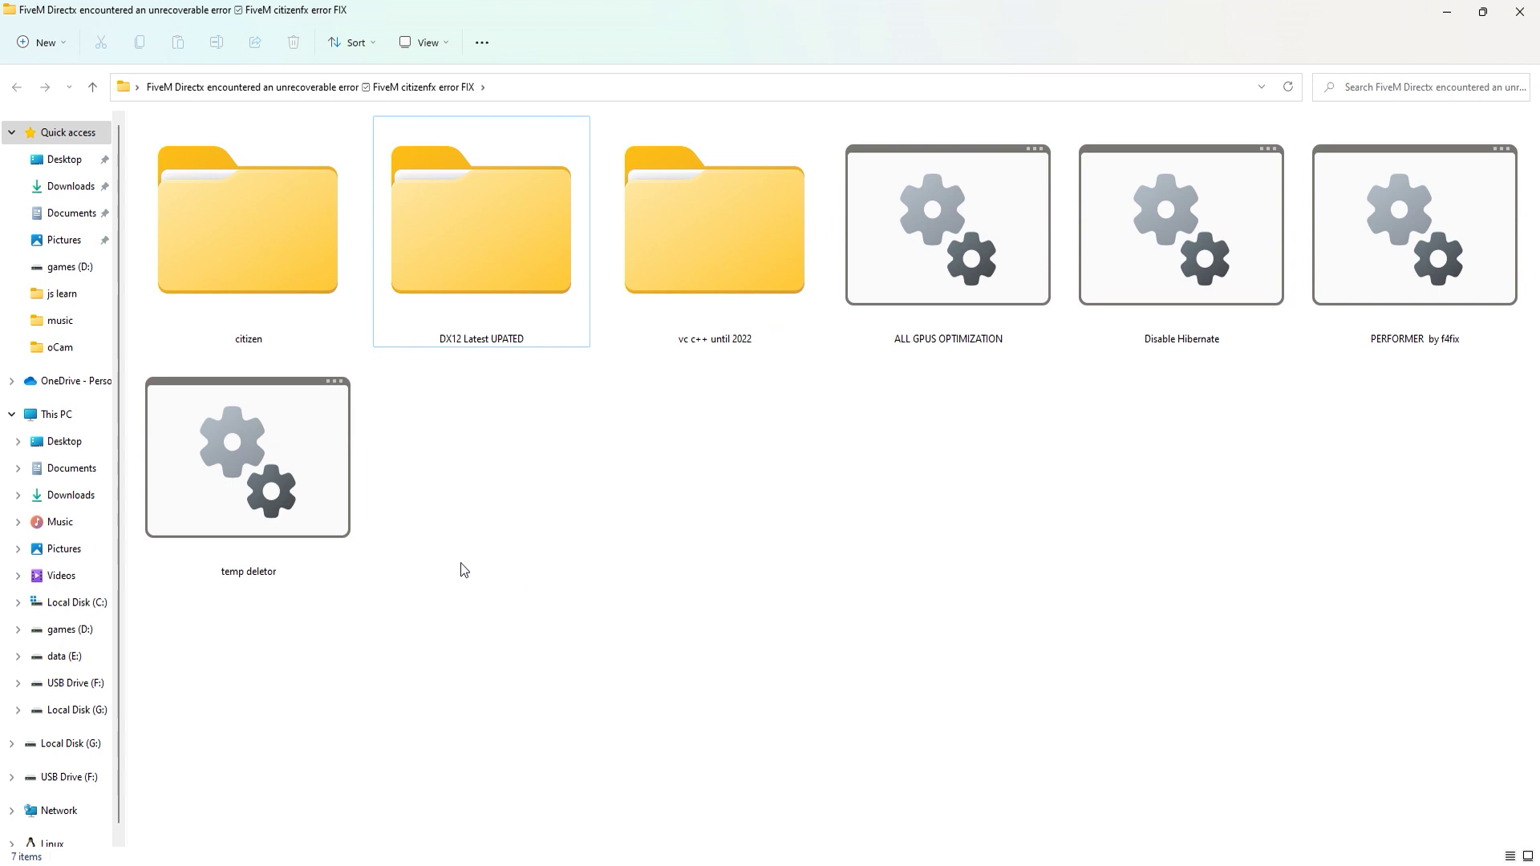
# Step: Copy the citizen folder from the extracted FiveM fix pack
pyautogui.rightClick(252, 310)
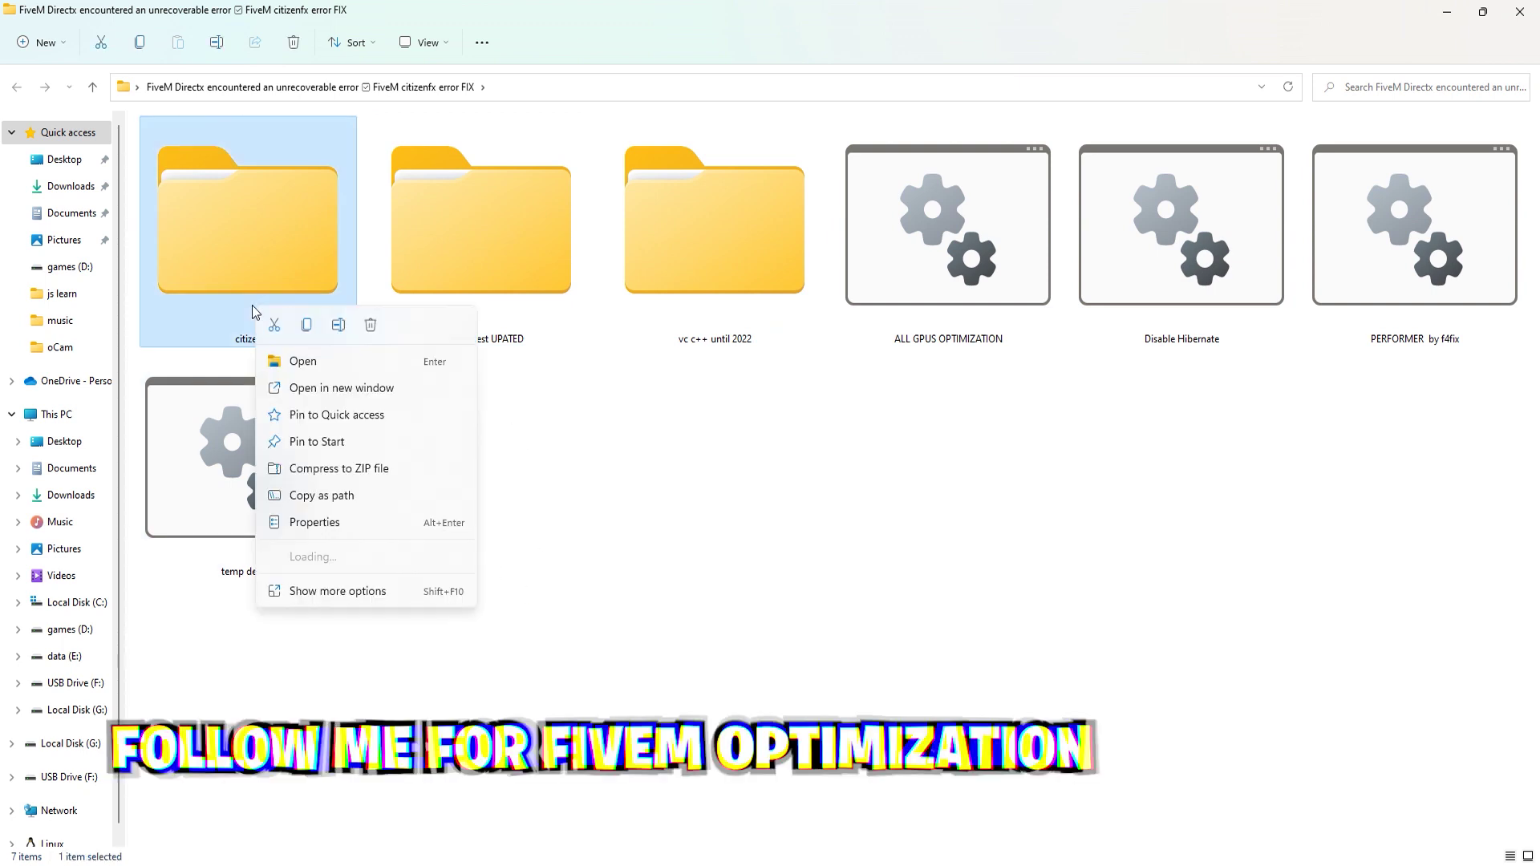
pyautogui.click(341, 597)
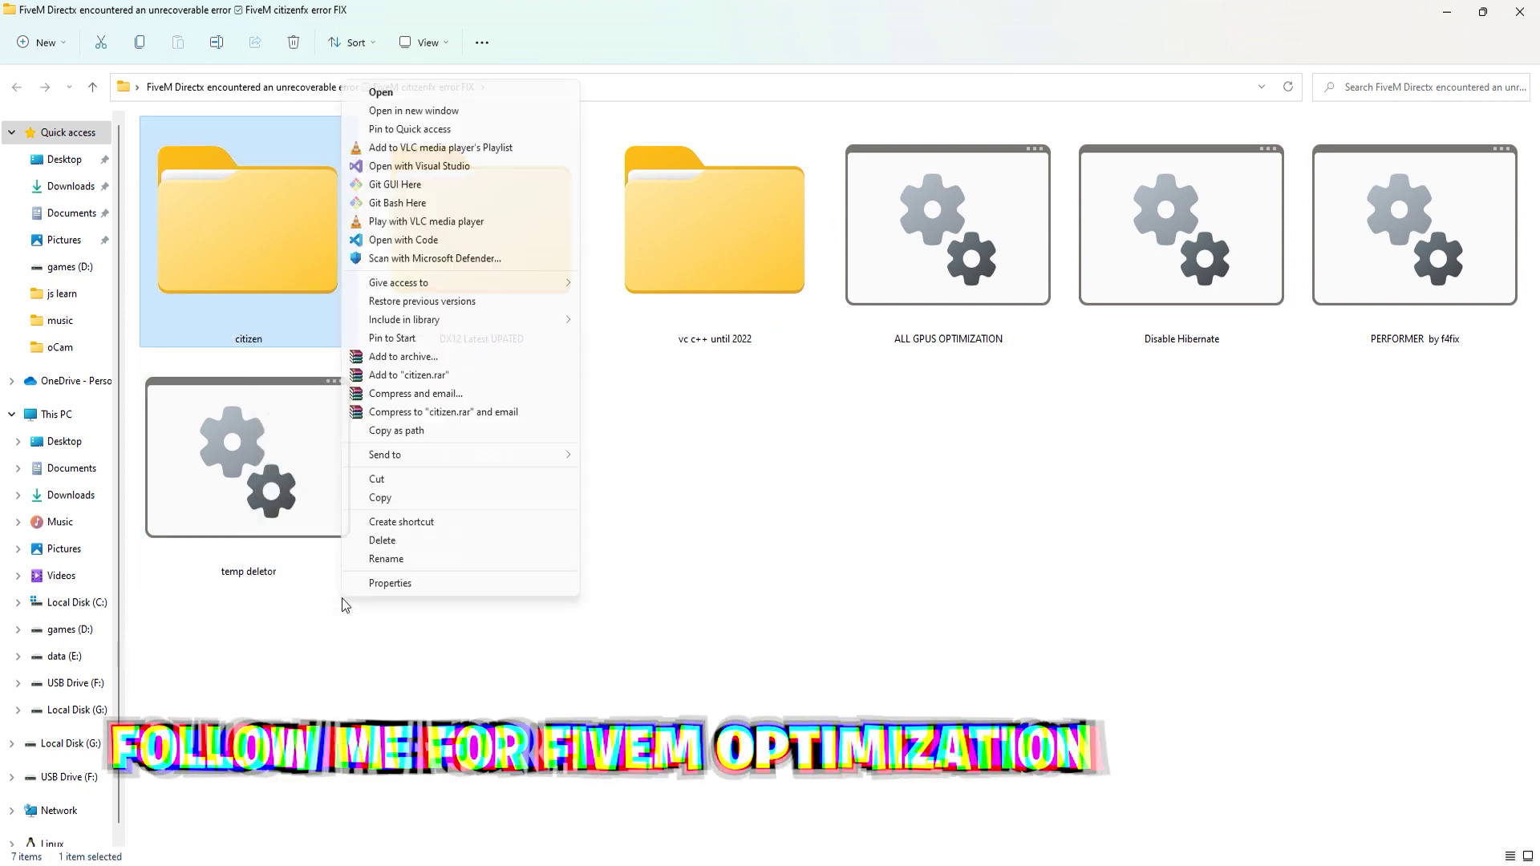
pyautogui.click(381, 497)
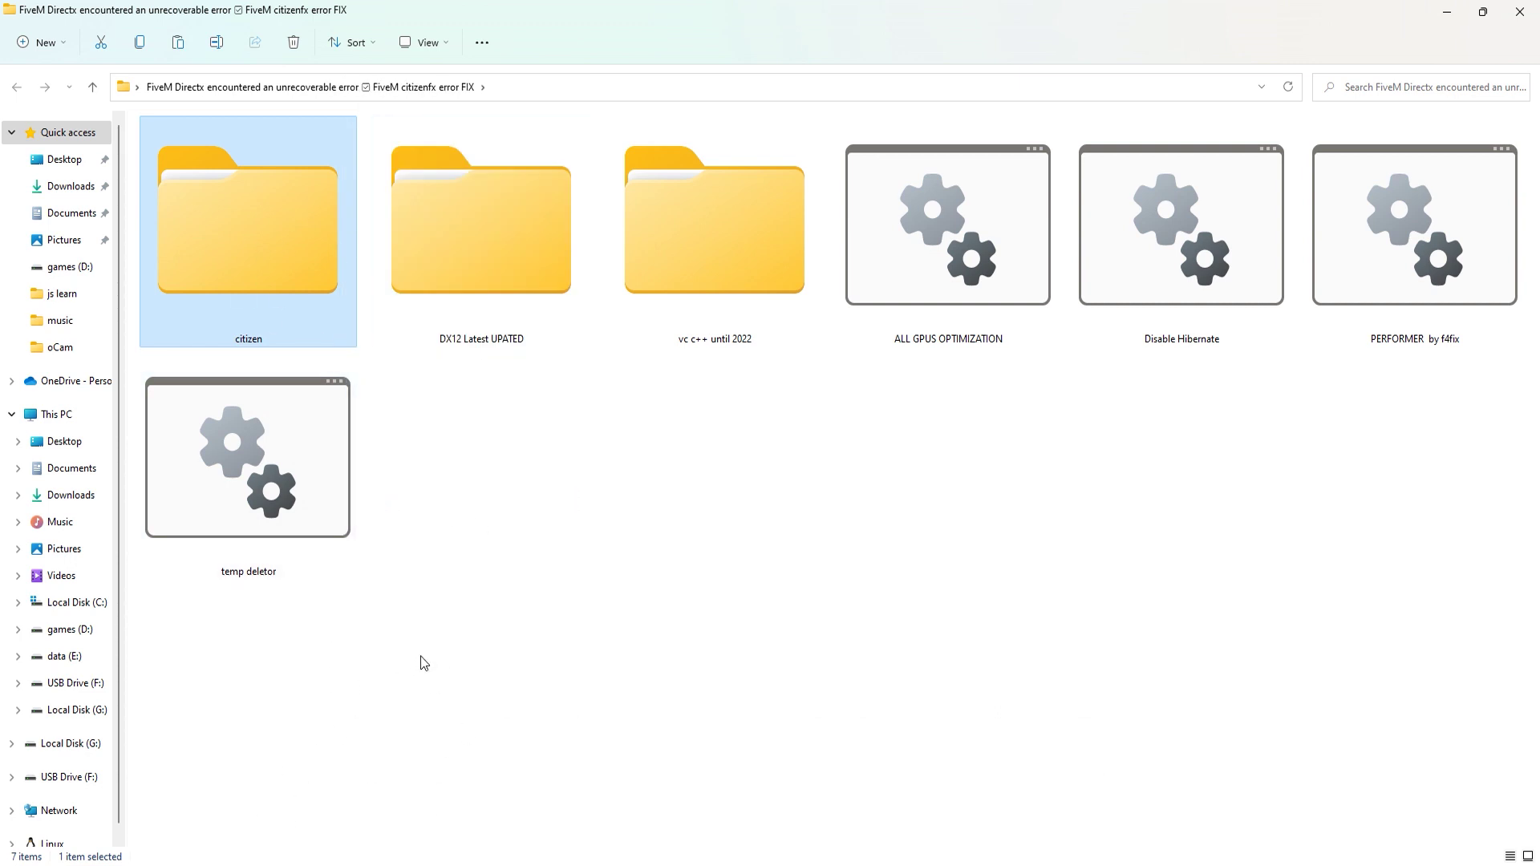
# Step: Find the installed FiveM app, follow its shortcut to the install location, and open the FiveM Application Data folder
pyautogui.press('super')
pyautogui.write('f')
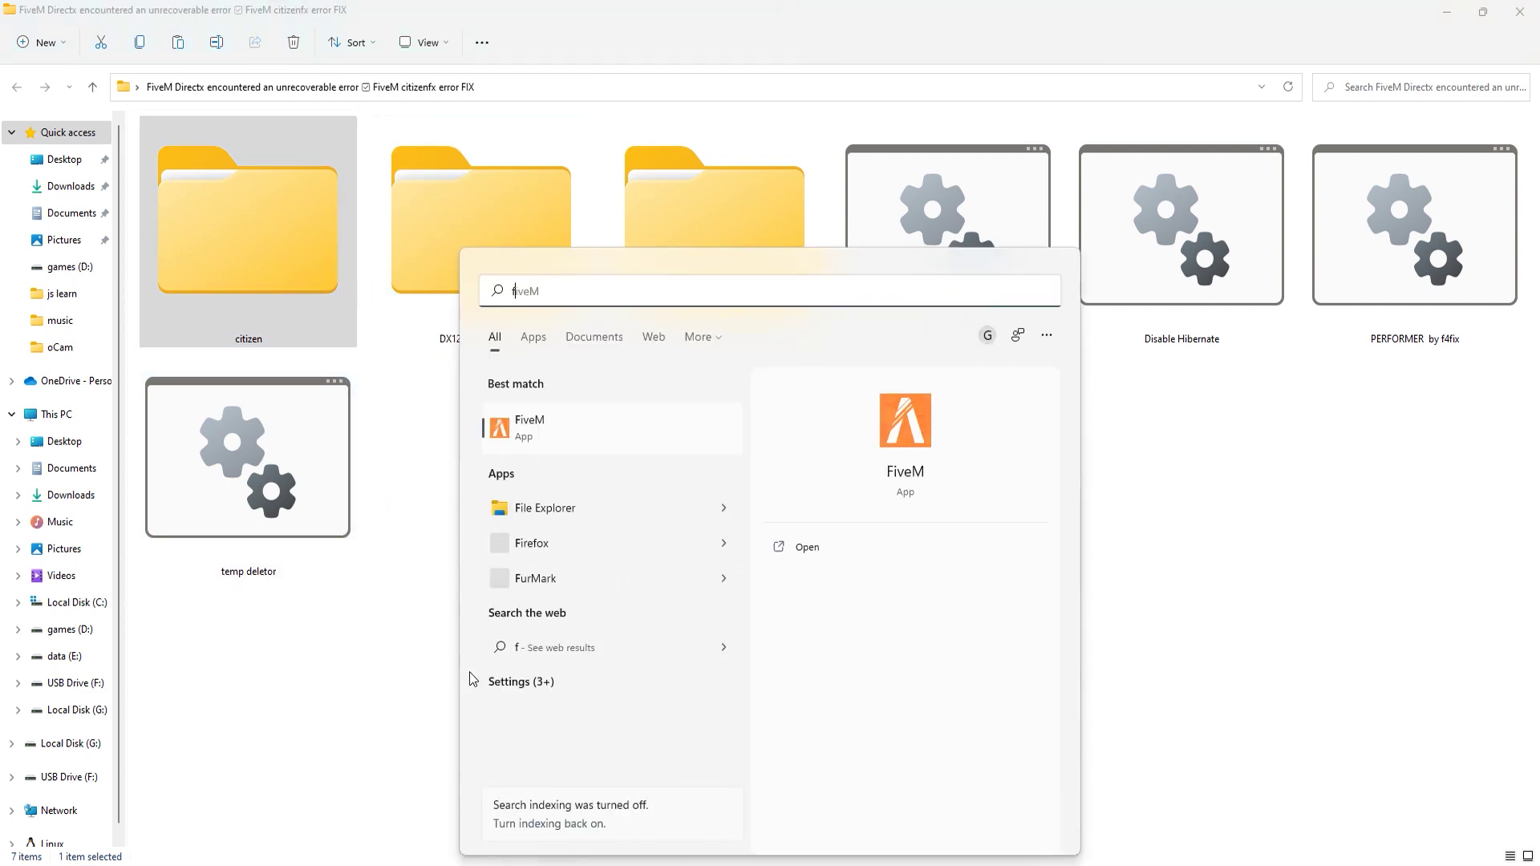
pyautogui.rightClick(540, 440)
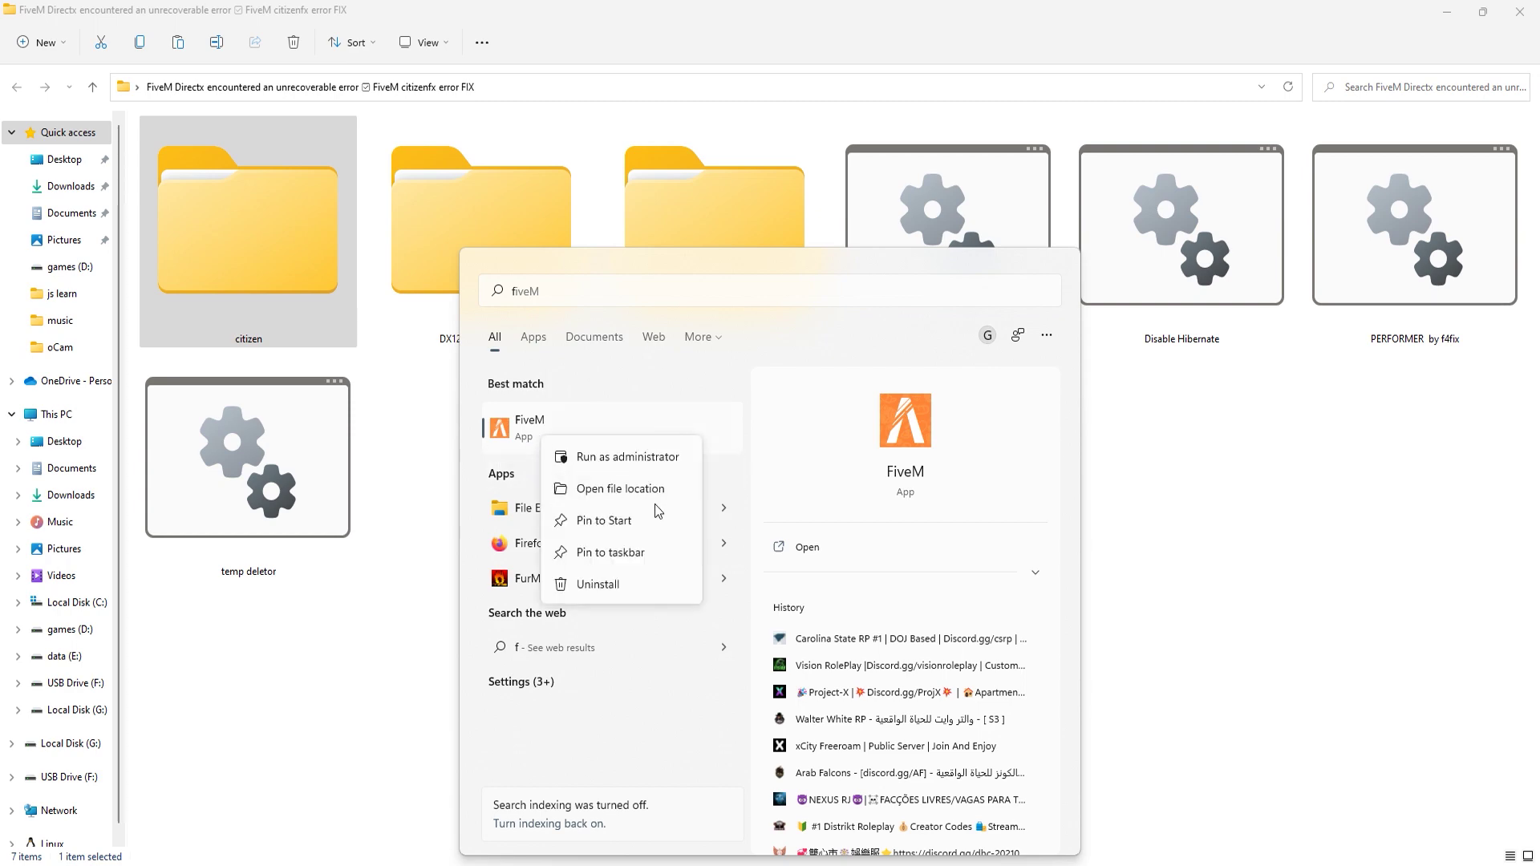
pyautogui.click(625, 490)
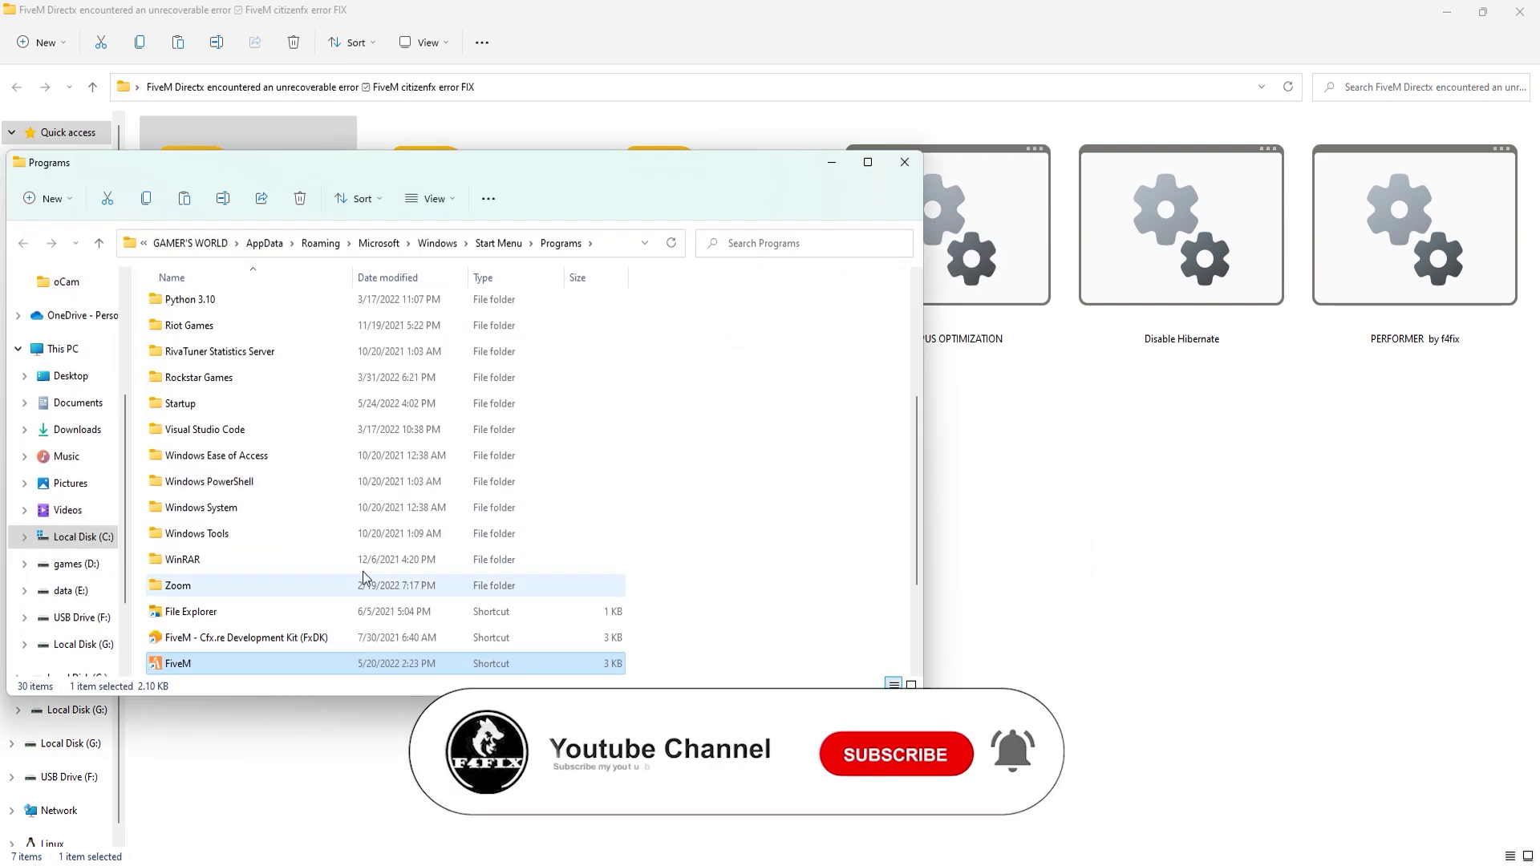
pyautogui.rightClick(228, 663)
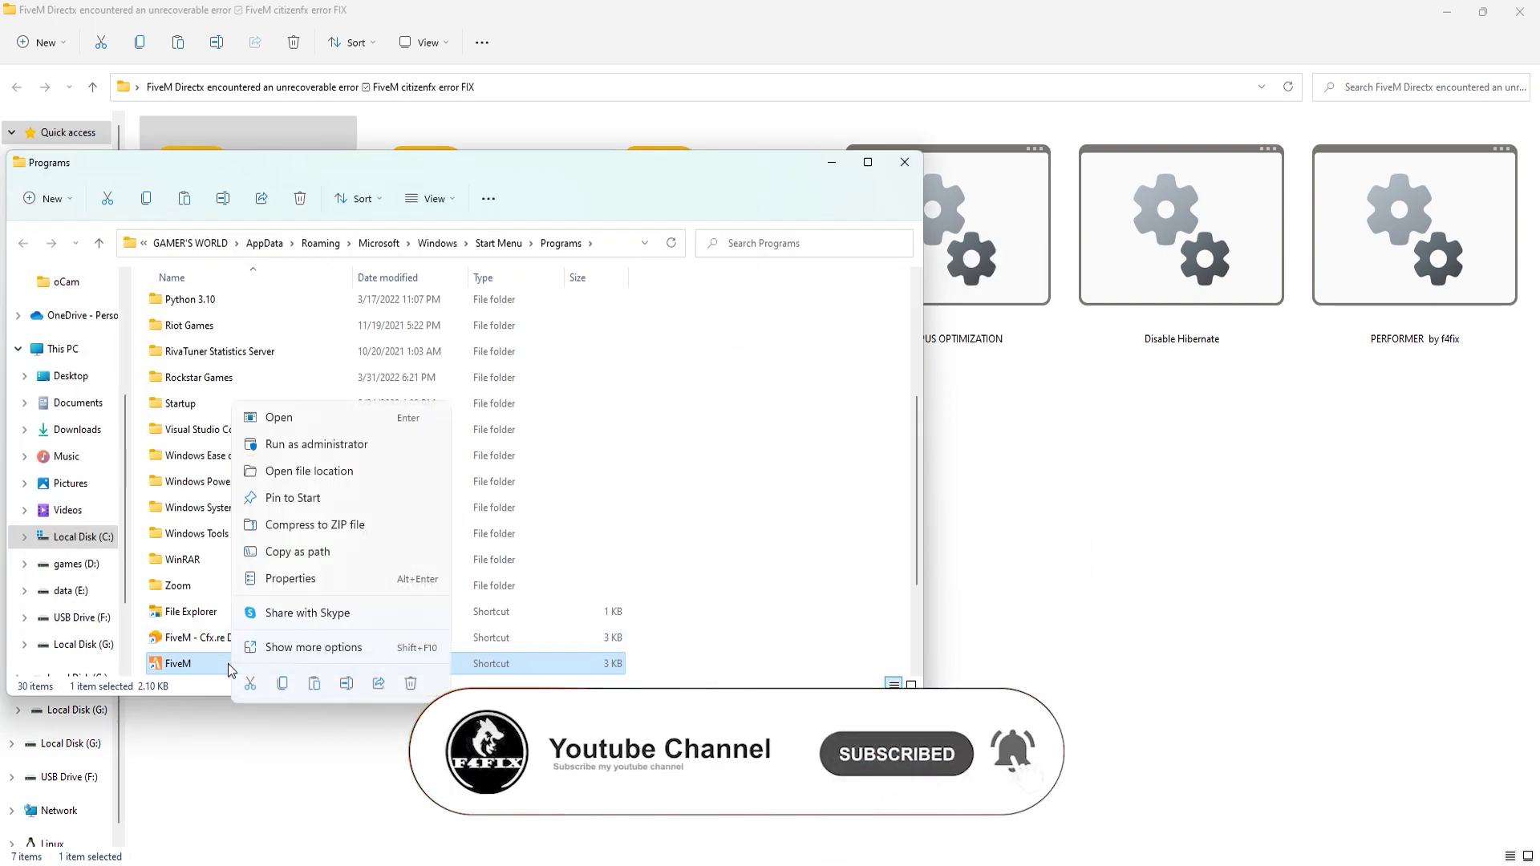
pyautogui.click(276, 472)
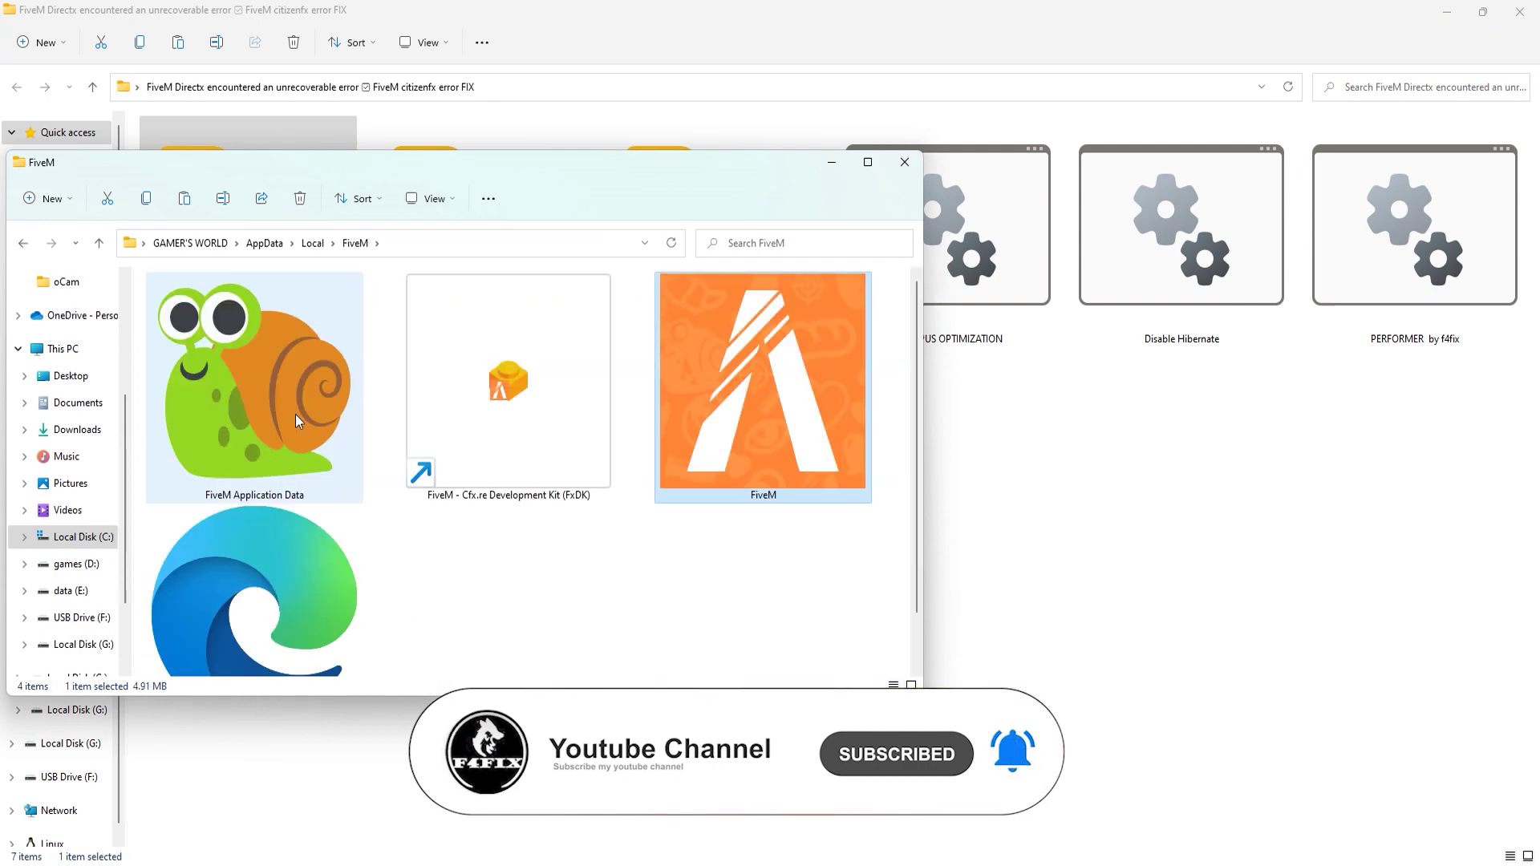
pyautogui.rightClick(258, 420)
pyautogui.click(320, 504)
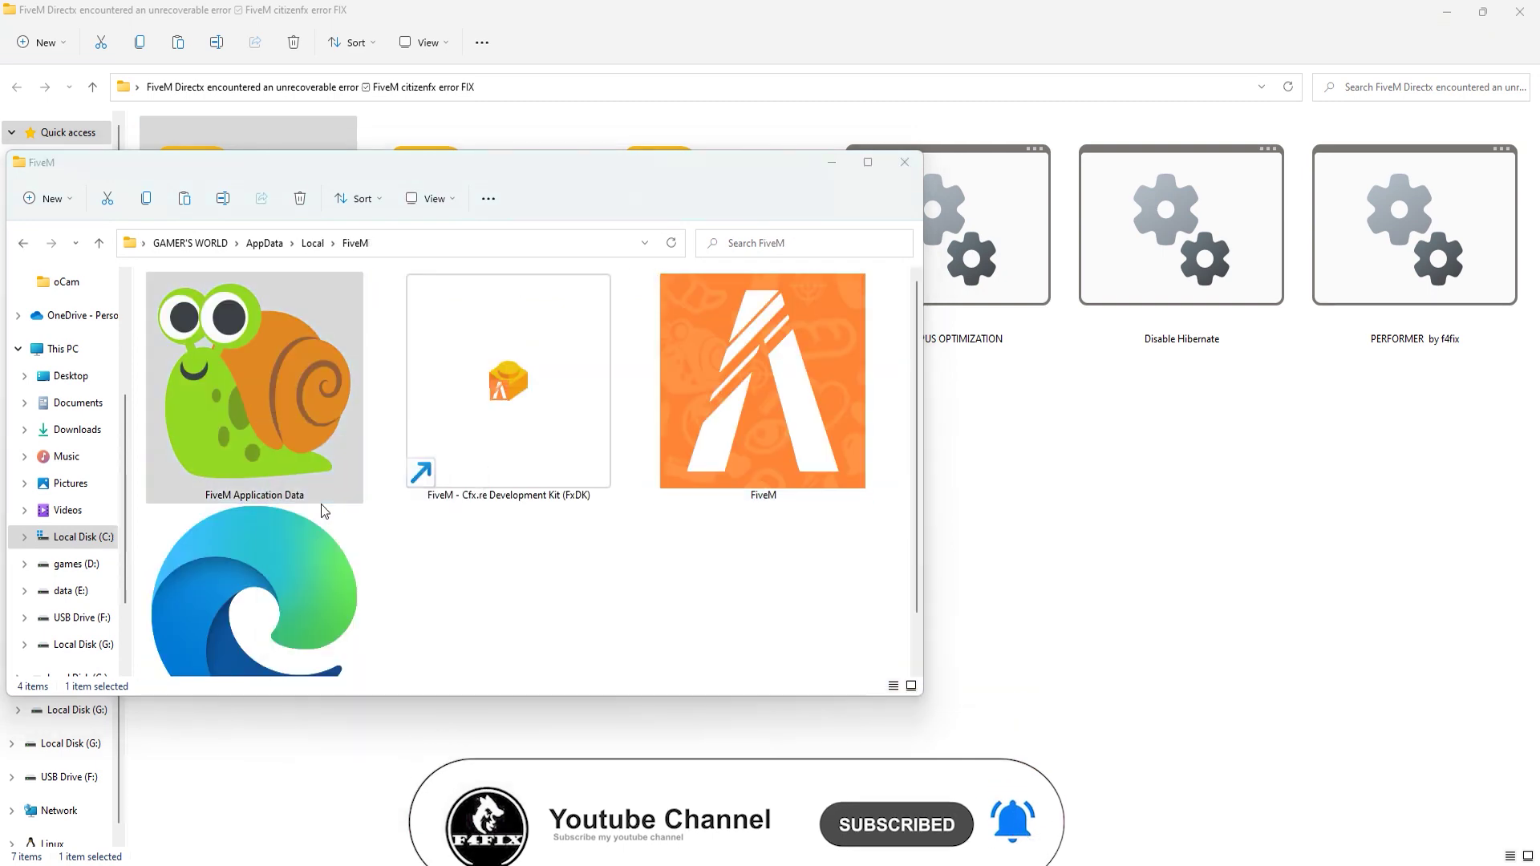
# Step: Paste the citizen folder into FiveM Application Data, replacing the files in the destination, and close that folder window
pyautogui.rightClick(819, 499)
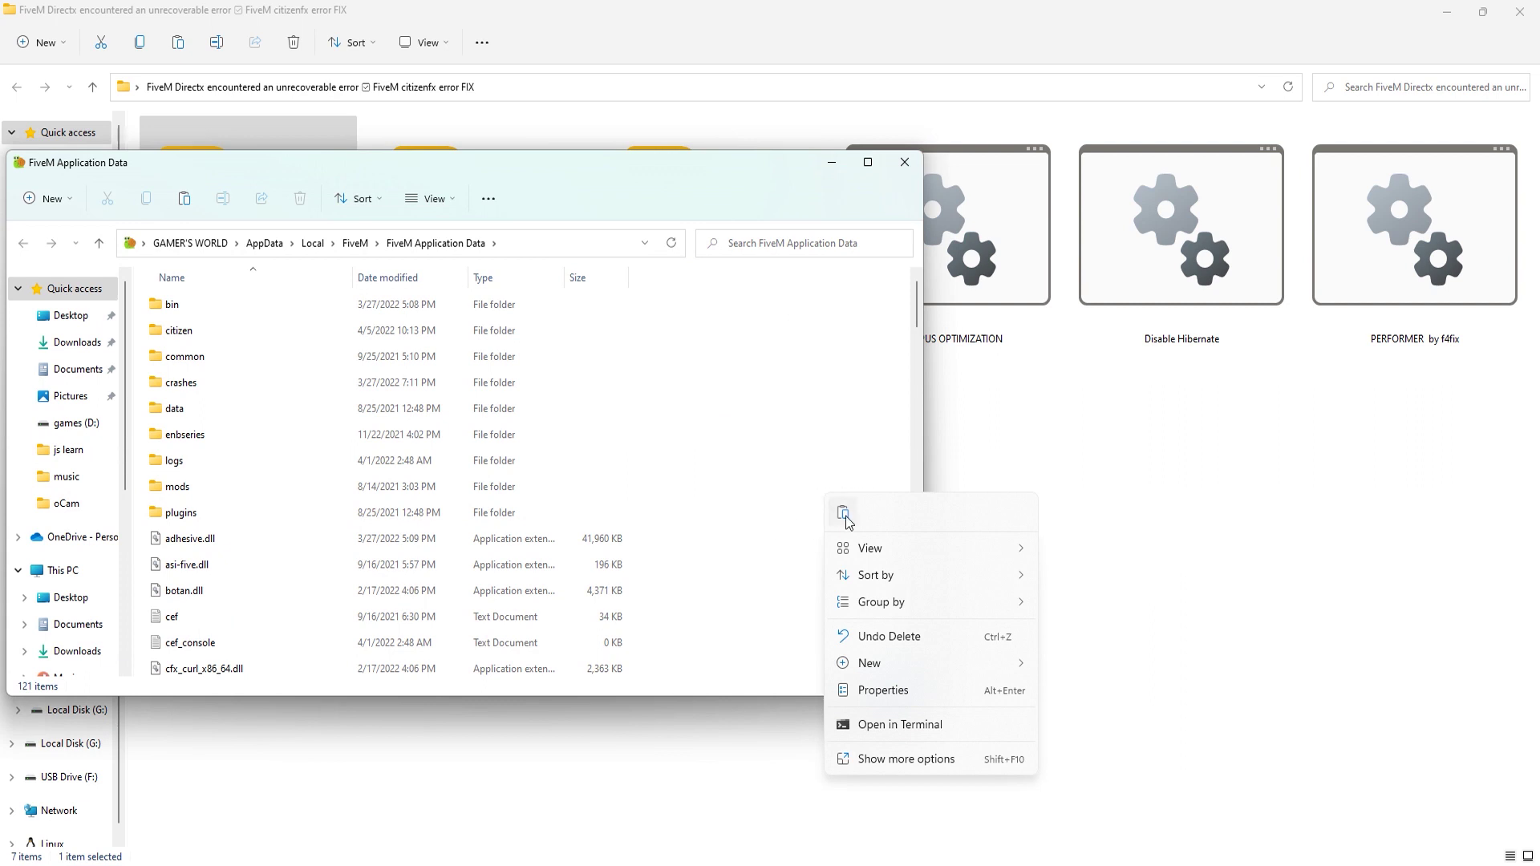
pyautogui.click(843, 513)
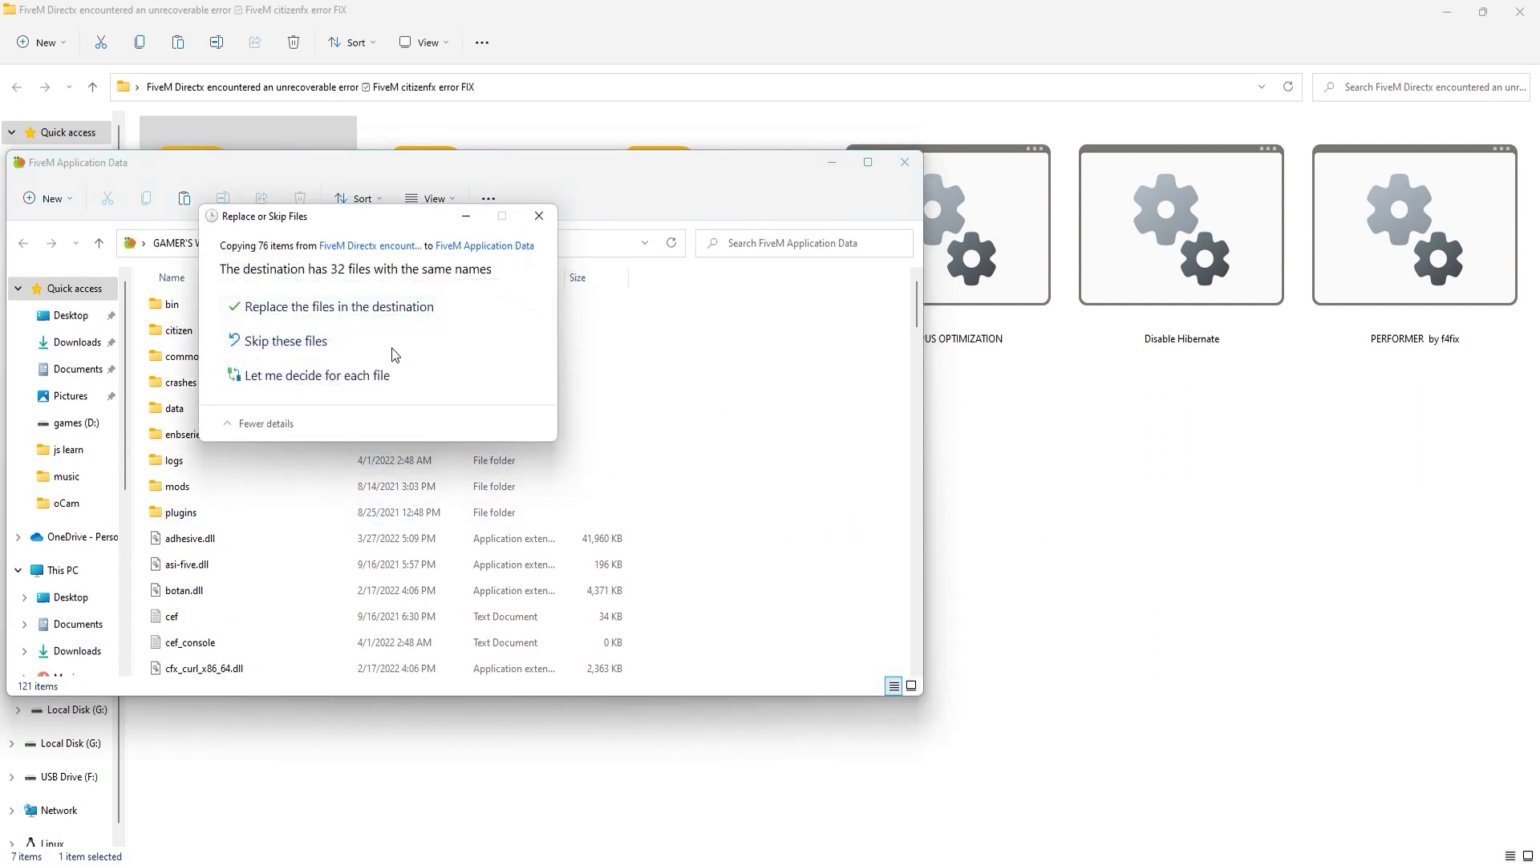
pyautogui.click(286, 305)
pyautogui.click(406, 325)
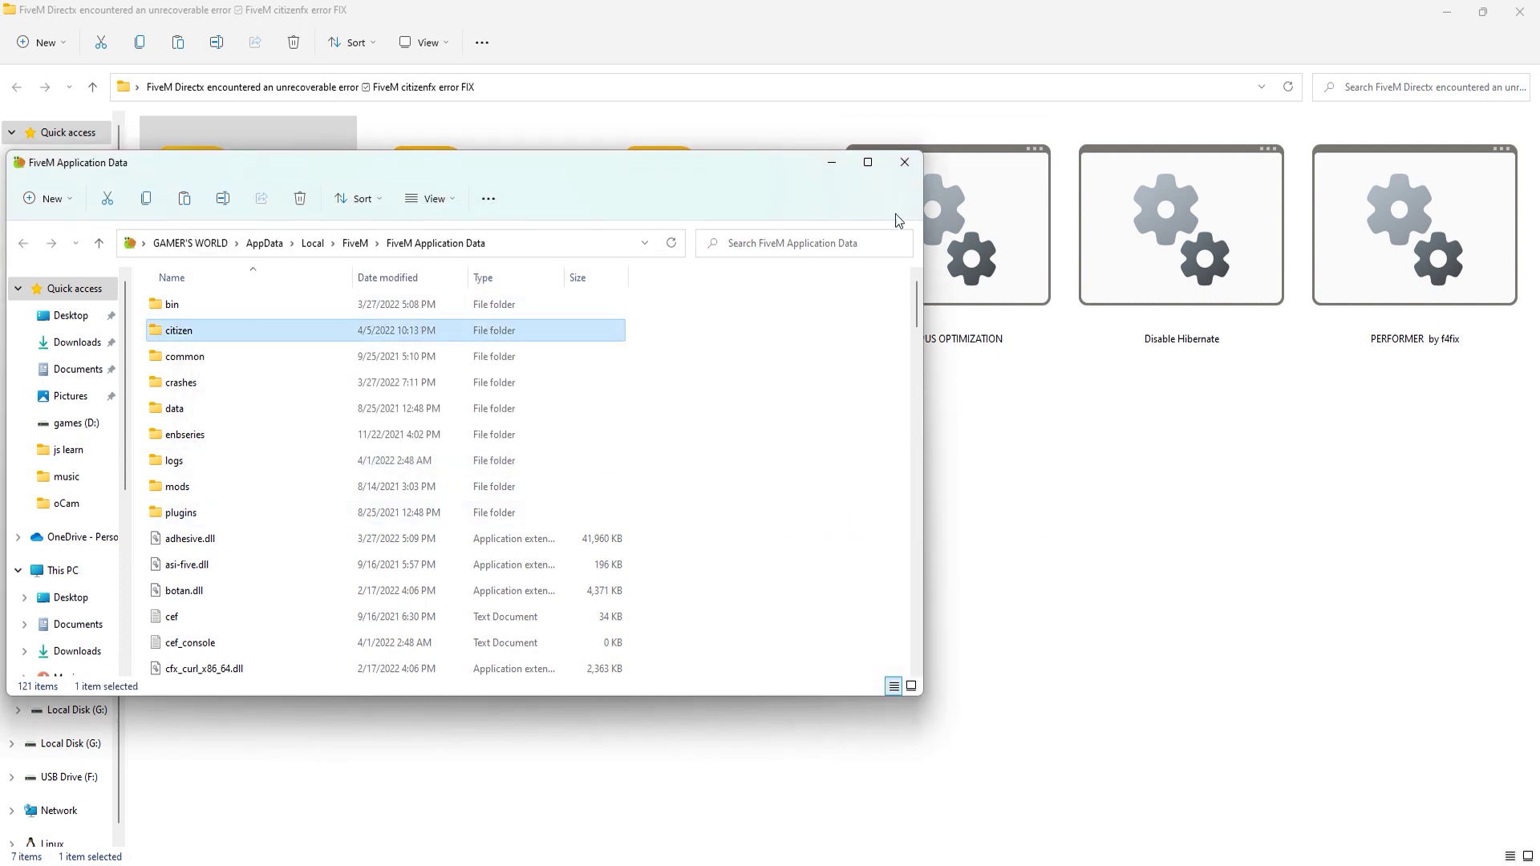
pyautogui.hotkey('alt', 'Up')
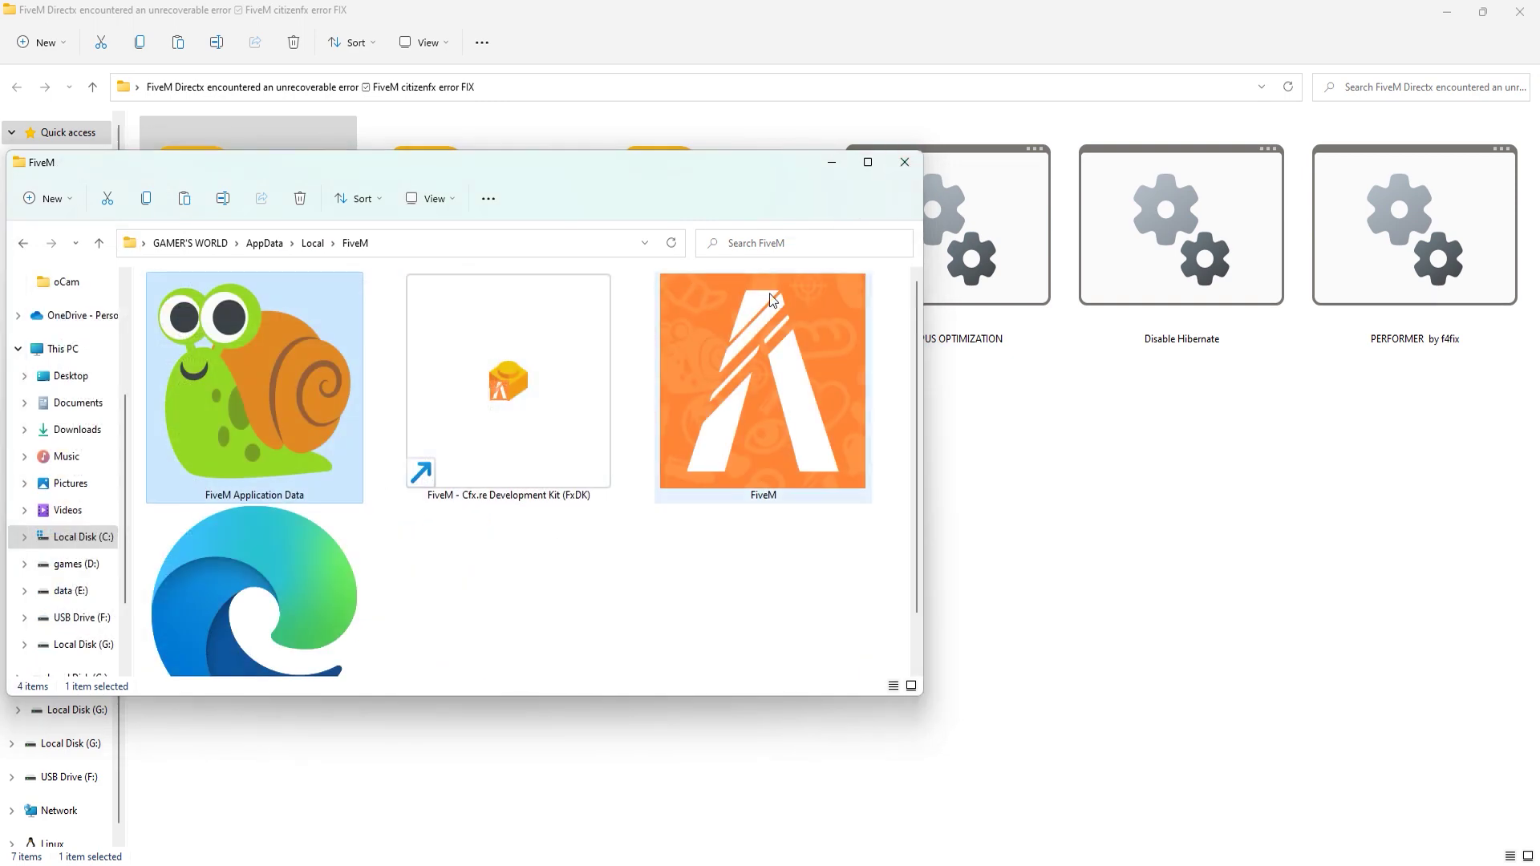
pyautogui.click(904, 162)
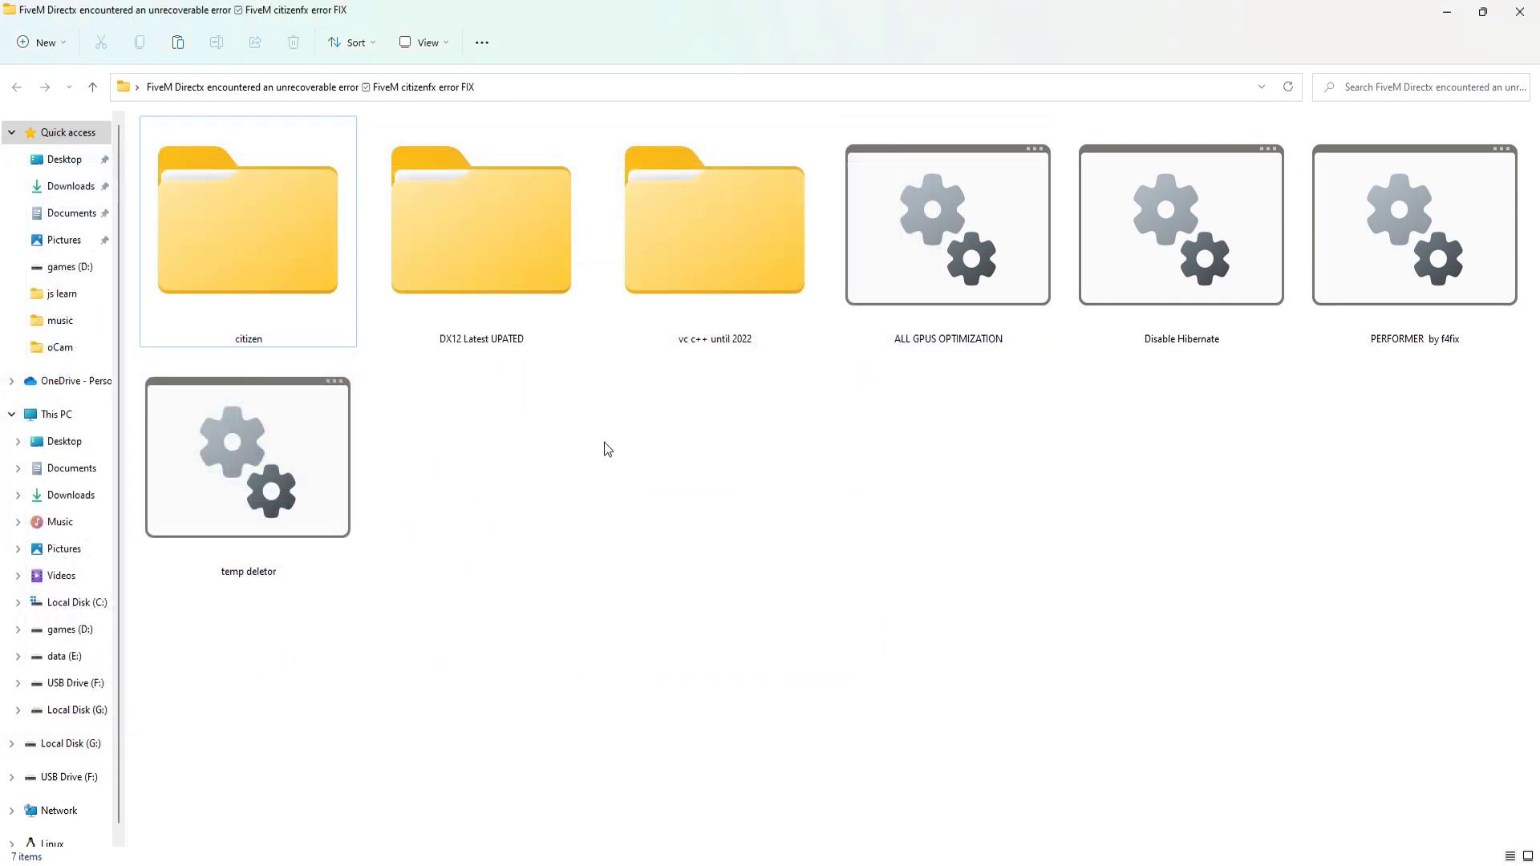
# Step: Run the temp deletor batch file as administrator and dismiss its console once the cleanup finishes
pyautogui.rightClick(261, 504)
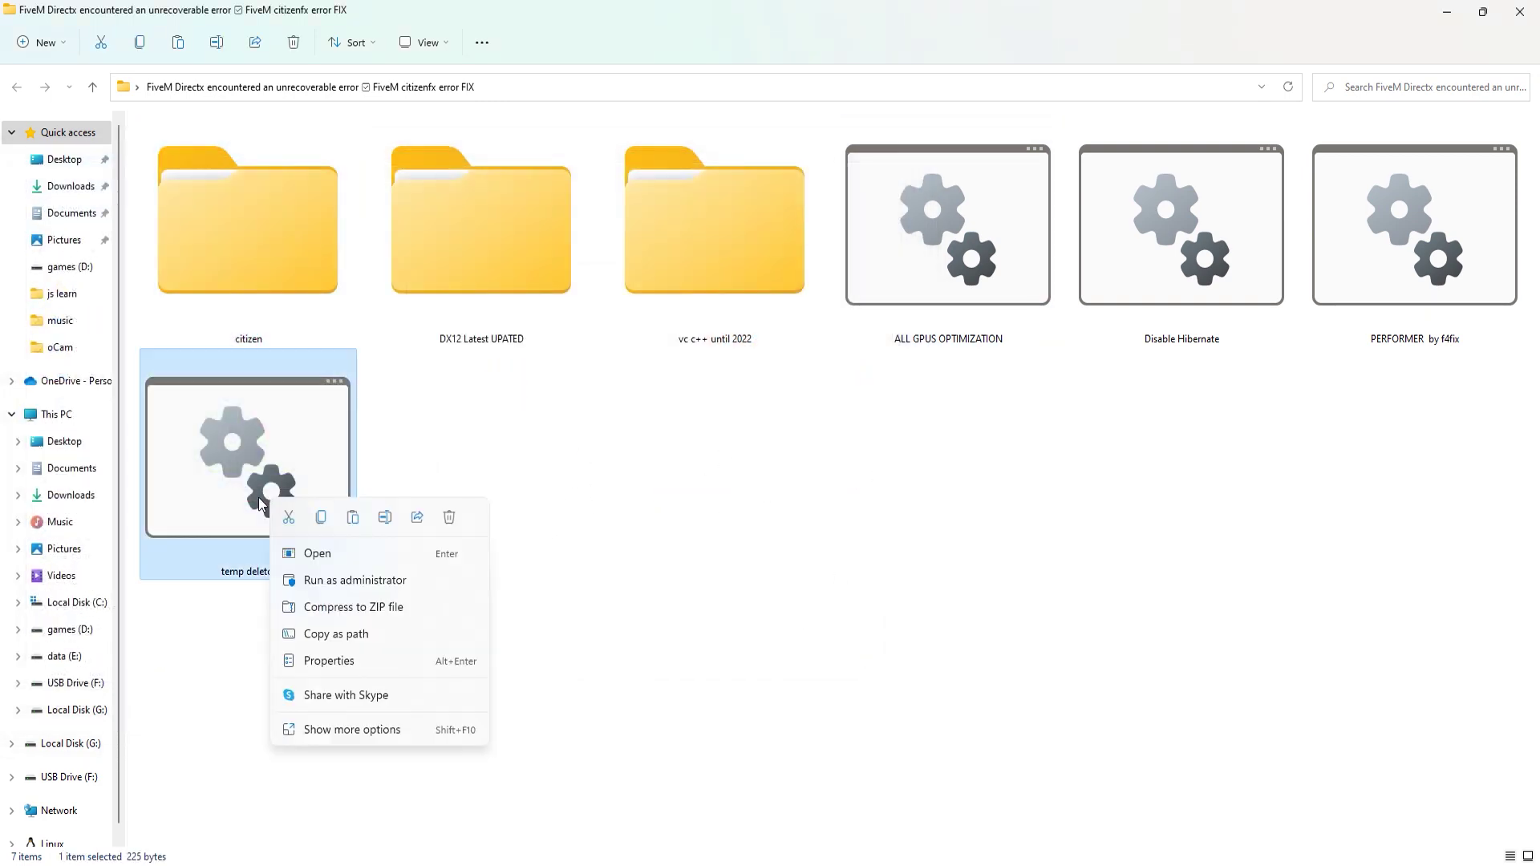
pyautogui.click(321, 580)
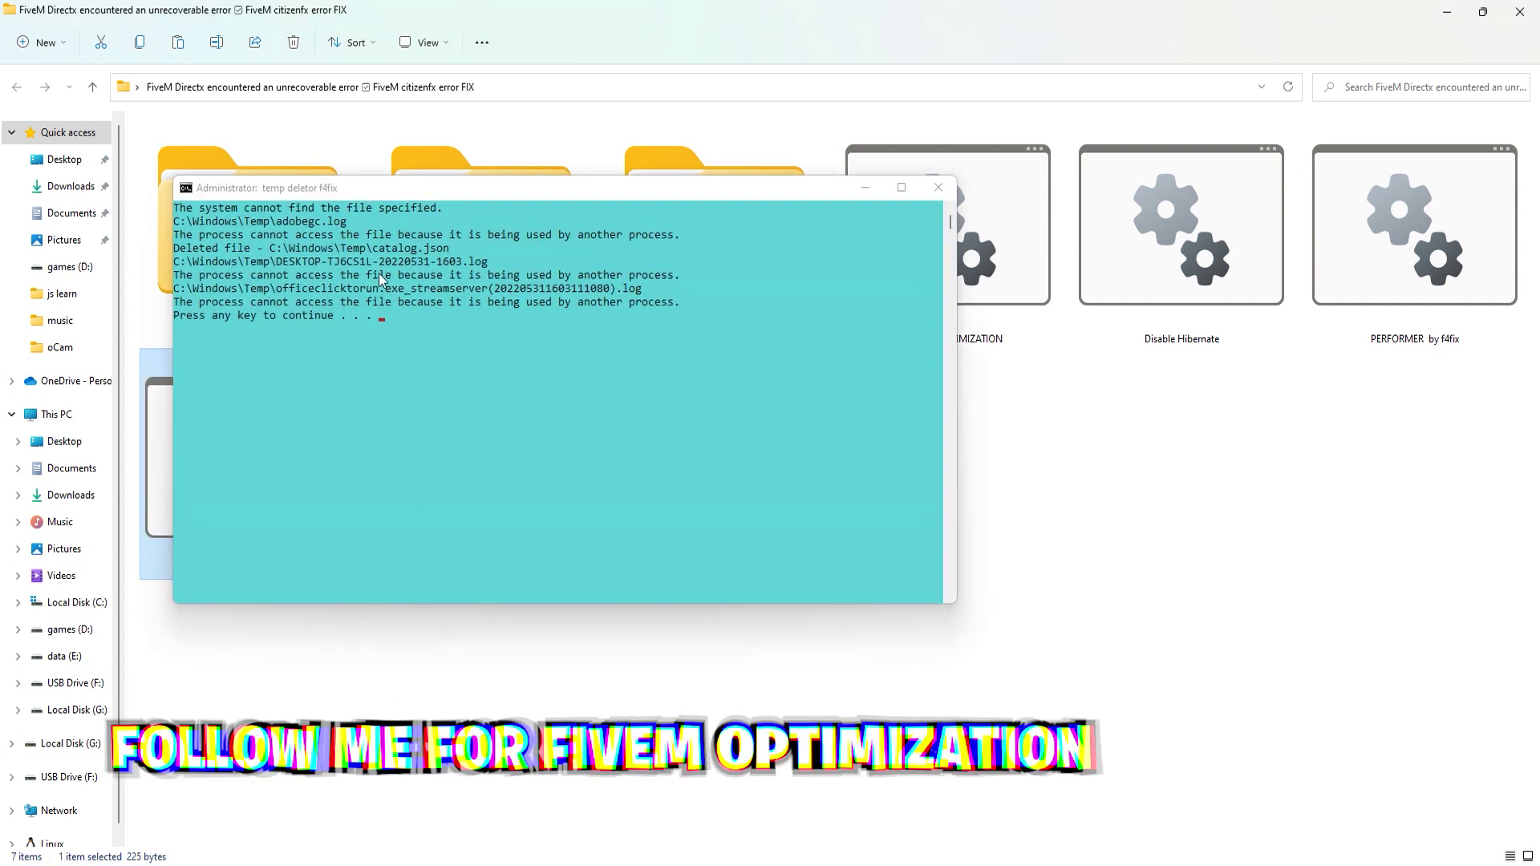
pyautogui.press('Return')
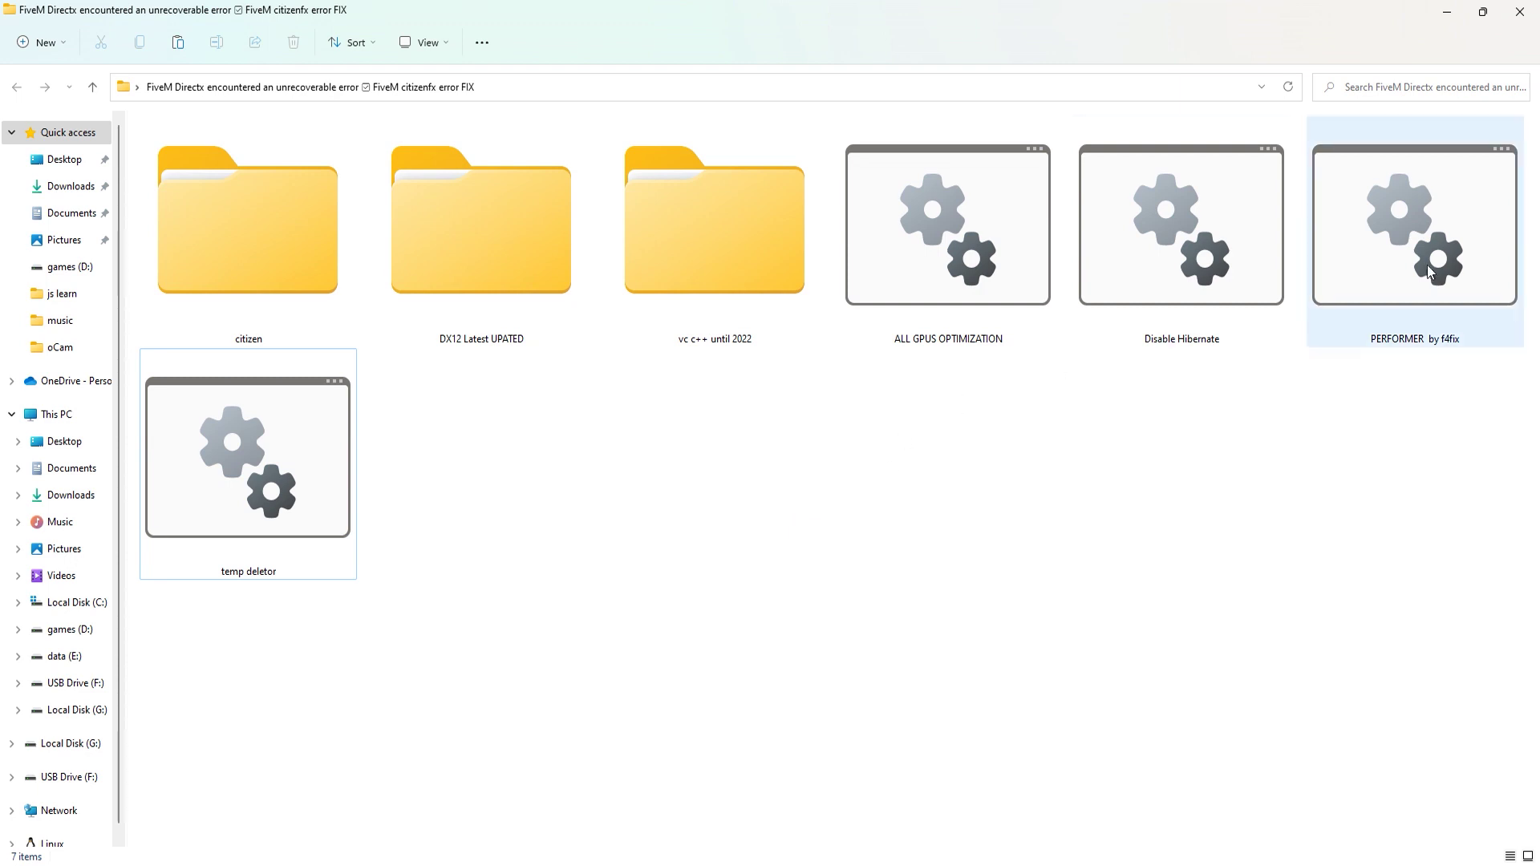
# Step: Run the Disable Hibernate batch file as administrator and let it finish
pyautogui.rightClick(1239, 247)
pyautogui.click(1272, 334)
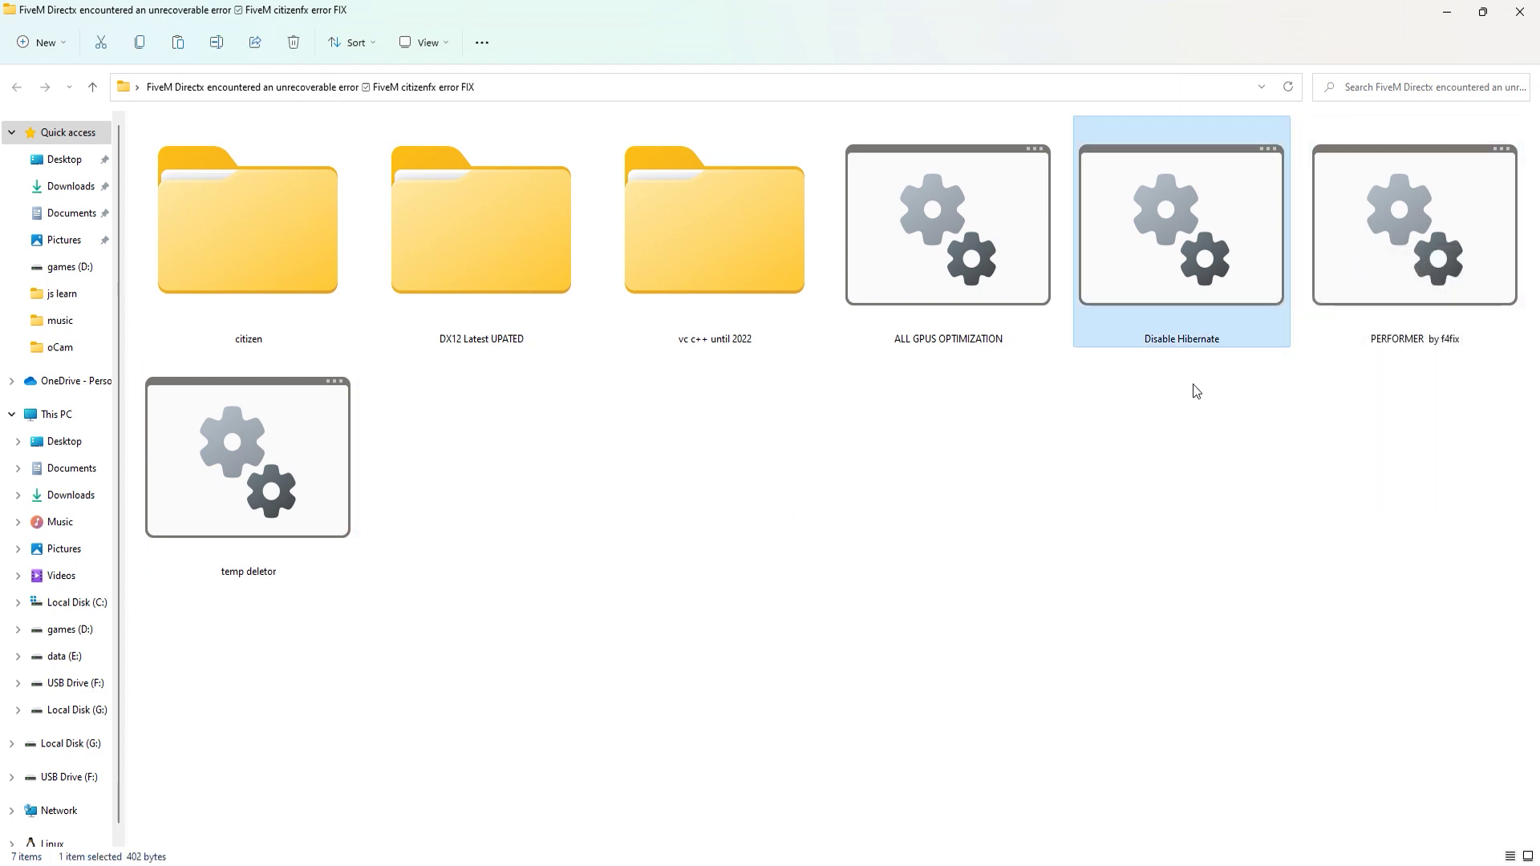
pyautogui.press('Return')
# Step: Run ALL GPUS OPTIMIZATION as administrator and start the optimization with option 1, GO FOR OPTIMIZATION, confirming the following selection with 1
pyautogui.rightClick(1054, 268)
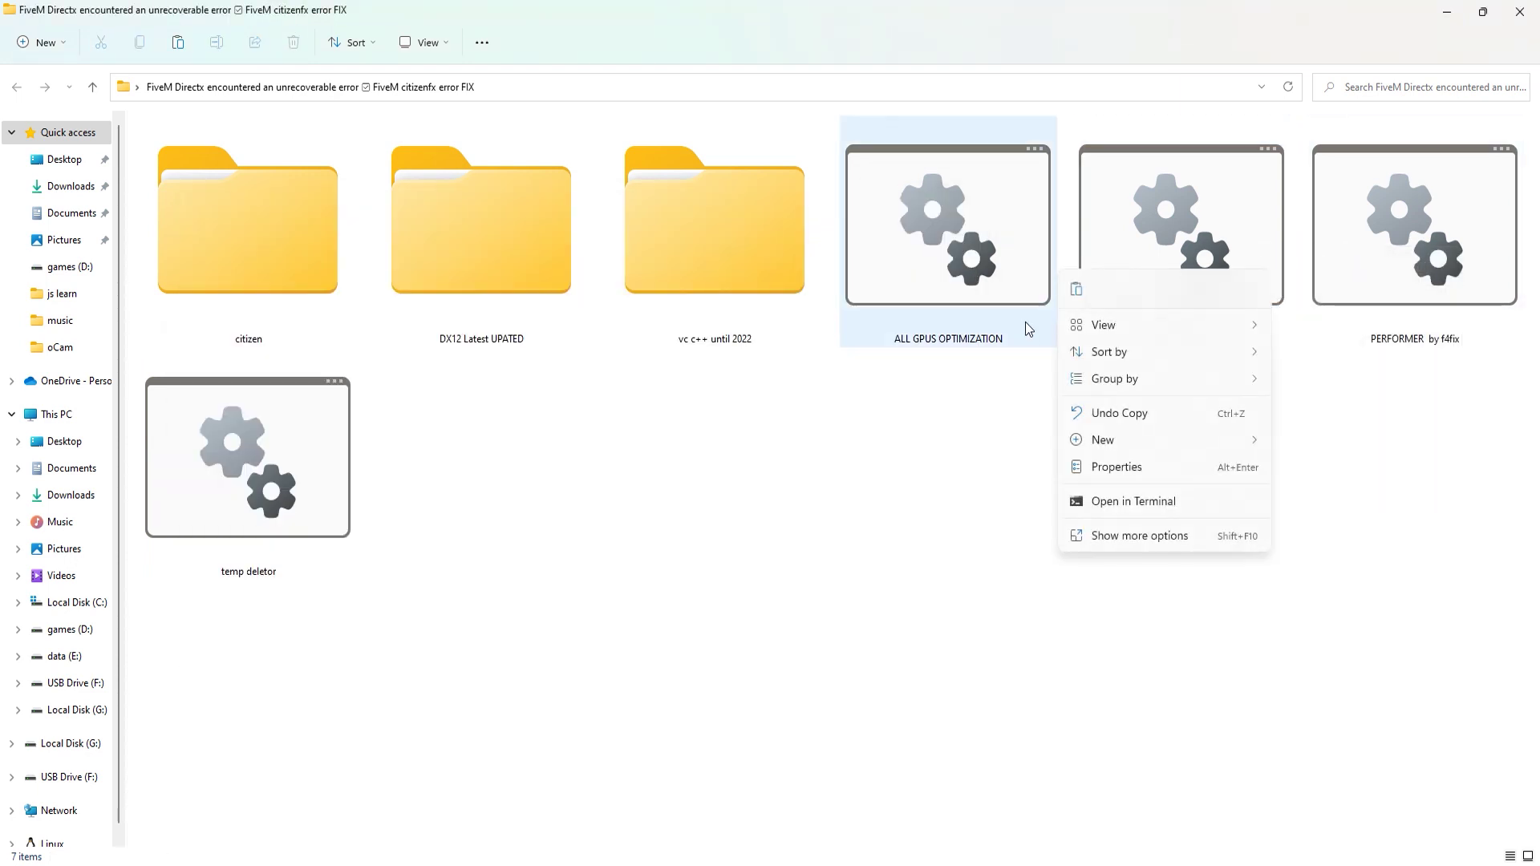
pyautogui.rightClick(940, 320)
pyautogui.click(979, 339)
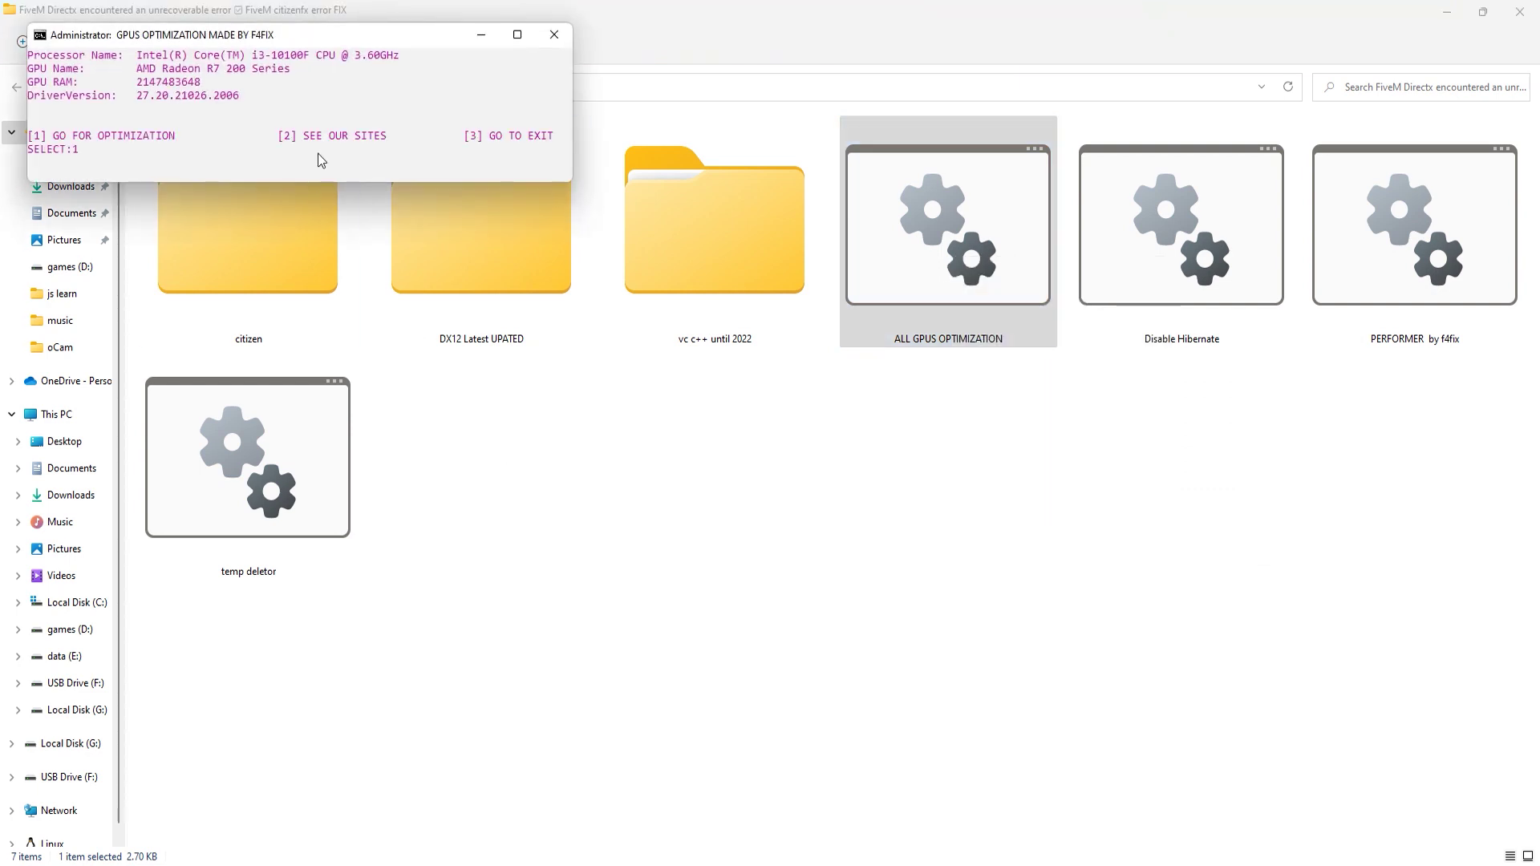
pyautogui.write('1')
pyautogui.press('Return')
pyautogui.write('1')
pyautogui.press('Return')
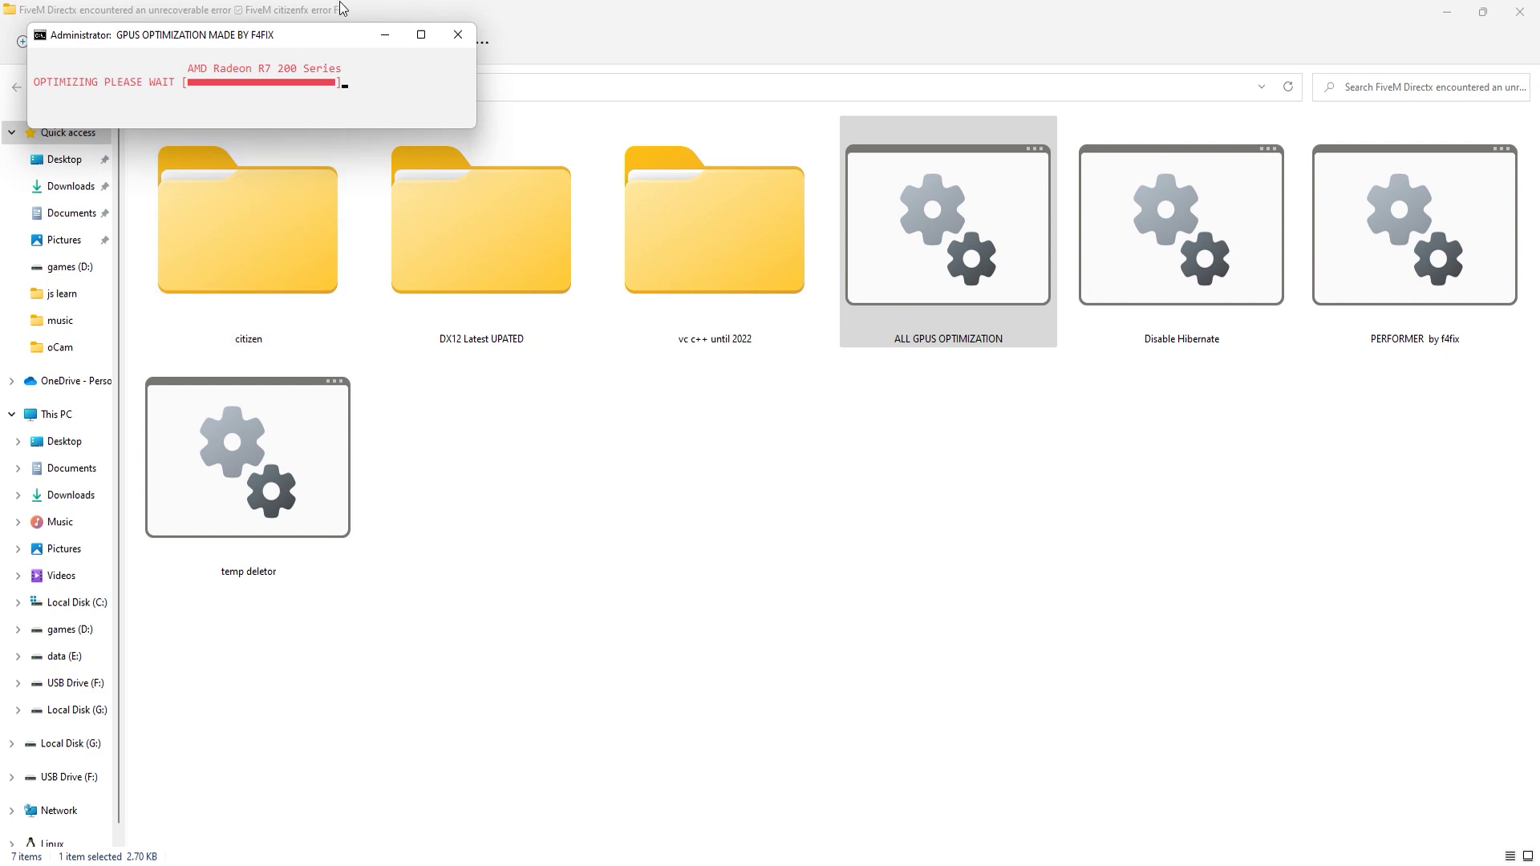
# Step: Go back to the GPU optimizer's main menu with option 1 once optimizing is done, and close its console window
pyautogui.moveTo(278, 36); pyautogui.dragTo(449, 114)
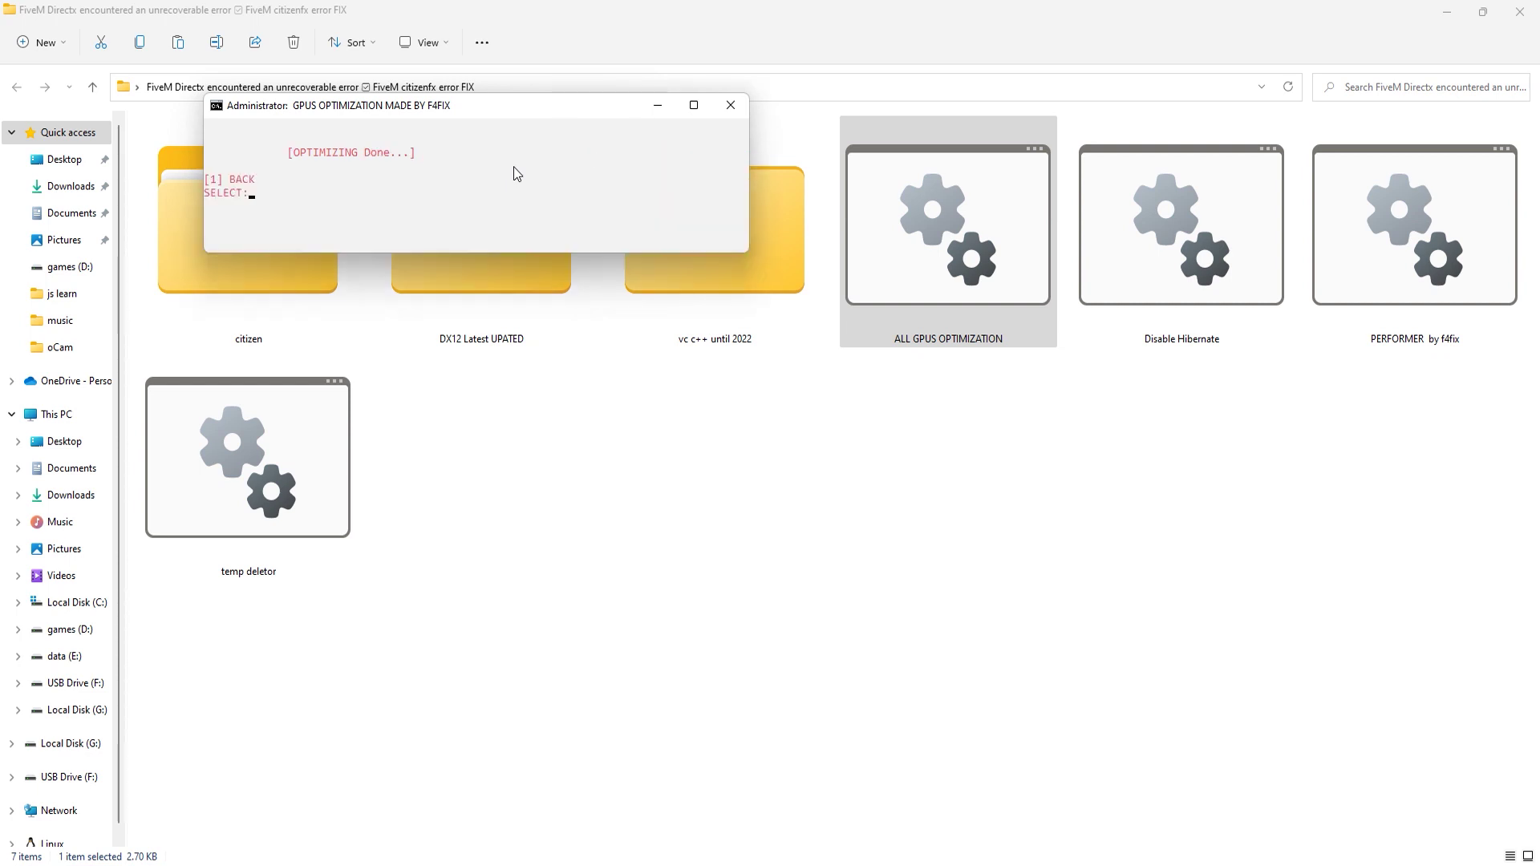
pyautogui.write('1')
pyautogui.press('Return')
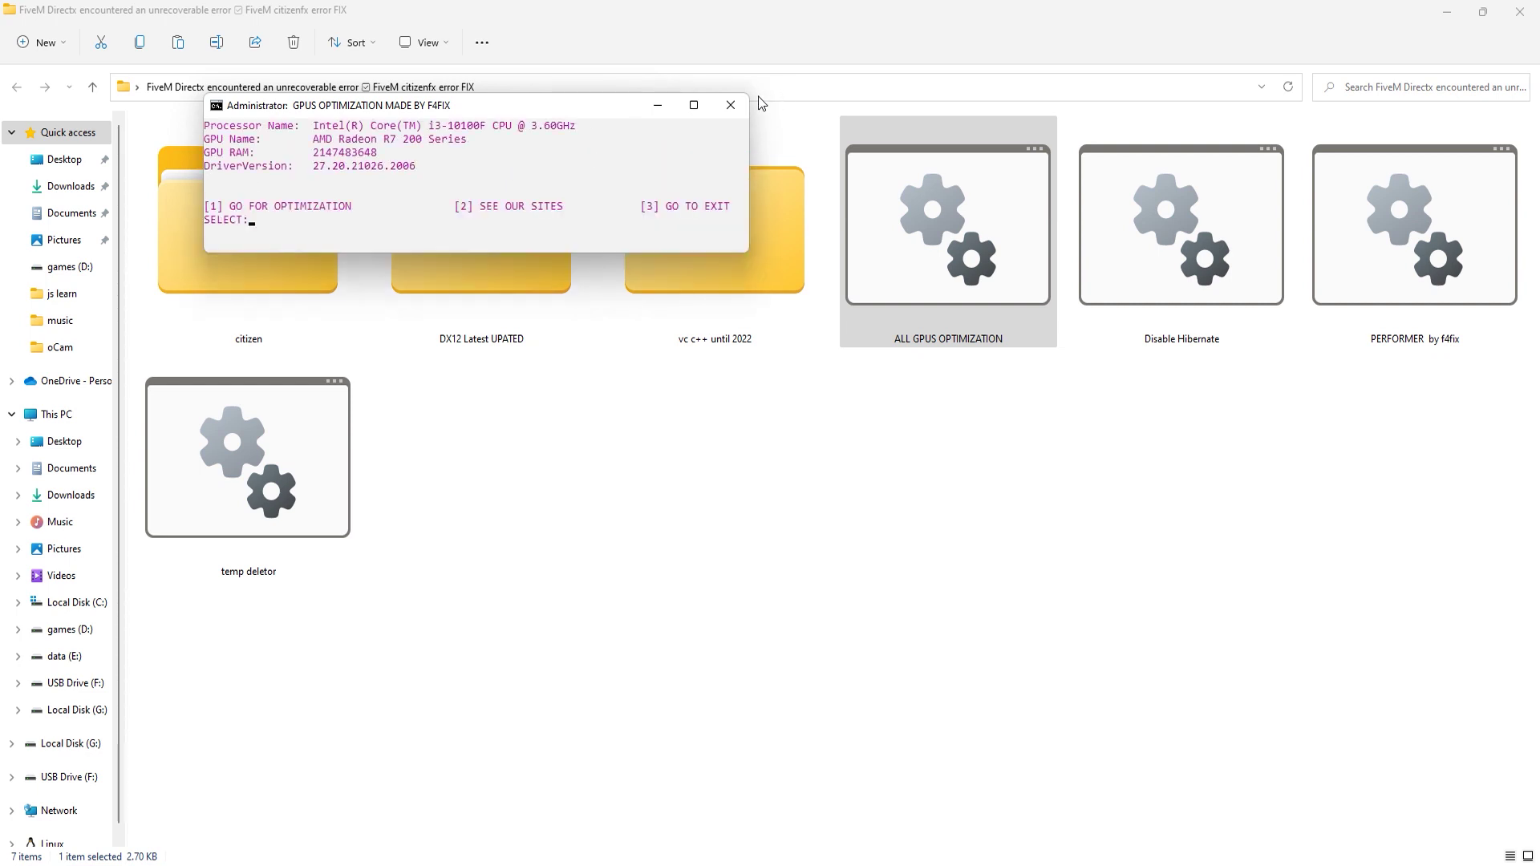
pyautogui.click(730, 105)
pyautogui.click(1082, 495)
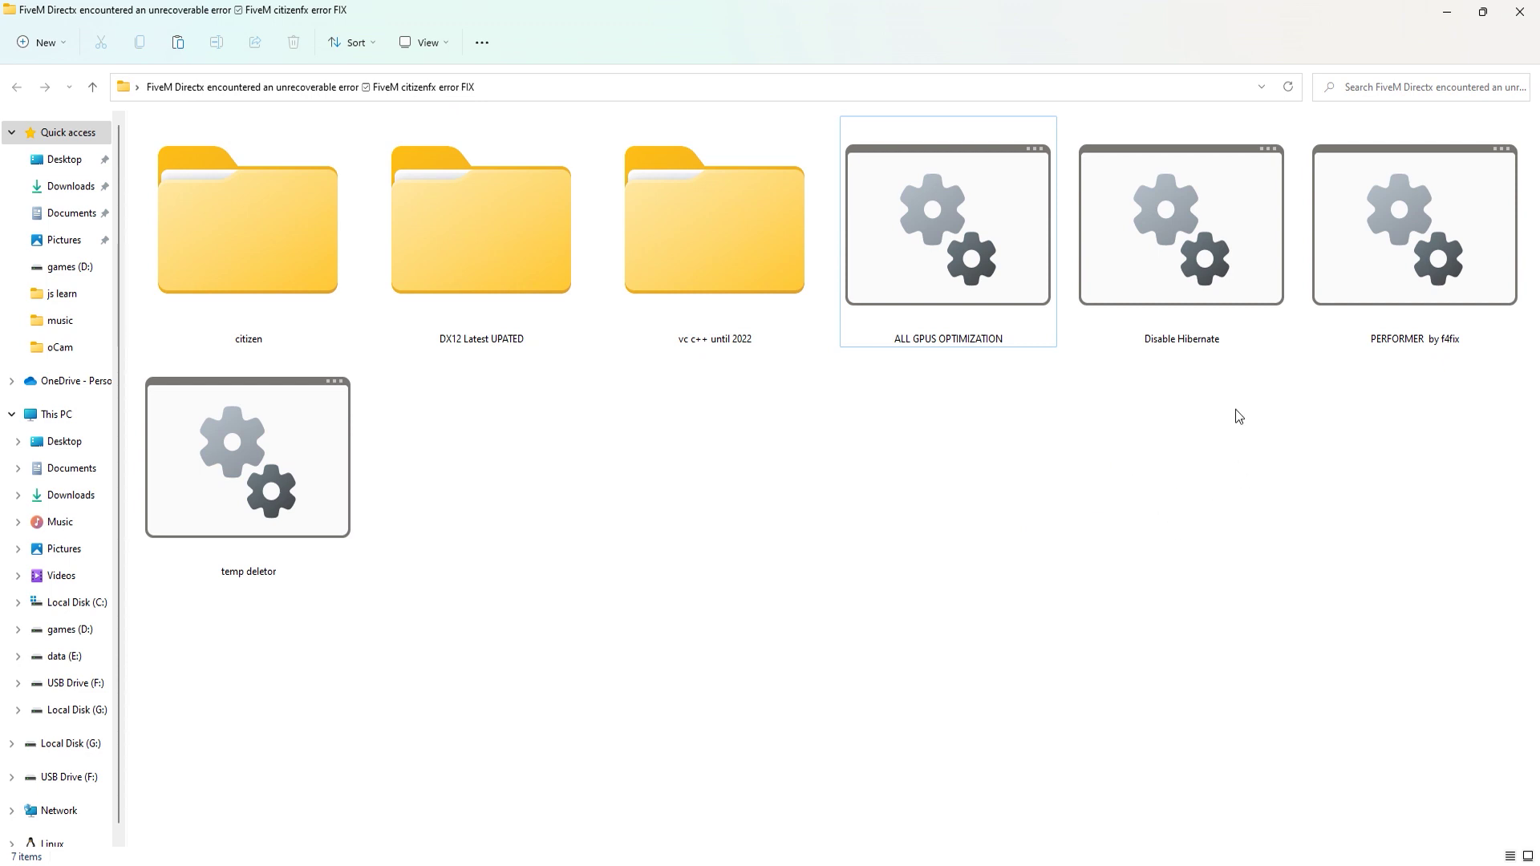
# Step: Run PERFORMER by f4fix as administrator, go to disable services with option 1, and disable the Xbox services with option 1
pyautogui.rightClick(1403, 322)
pyautogui.click(1351, 357)
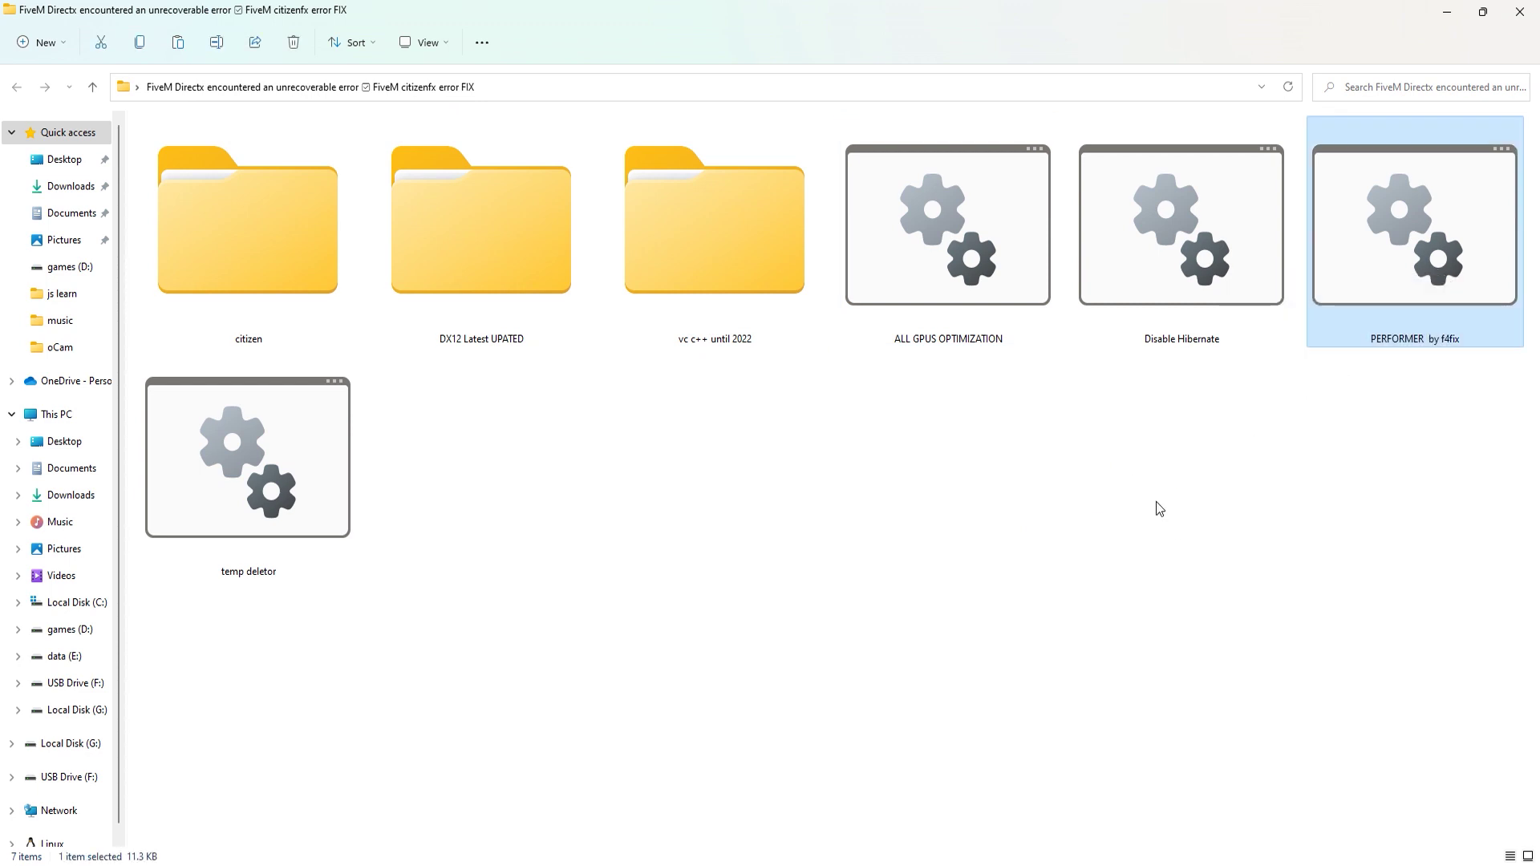
pyautogui.moveTo(517, 57); pyautogui.dragTo(982, 176)
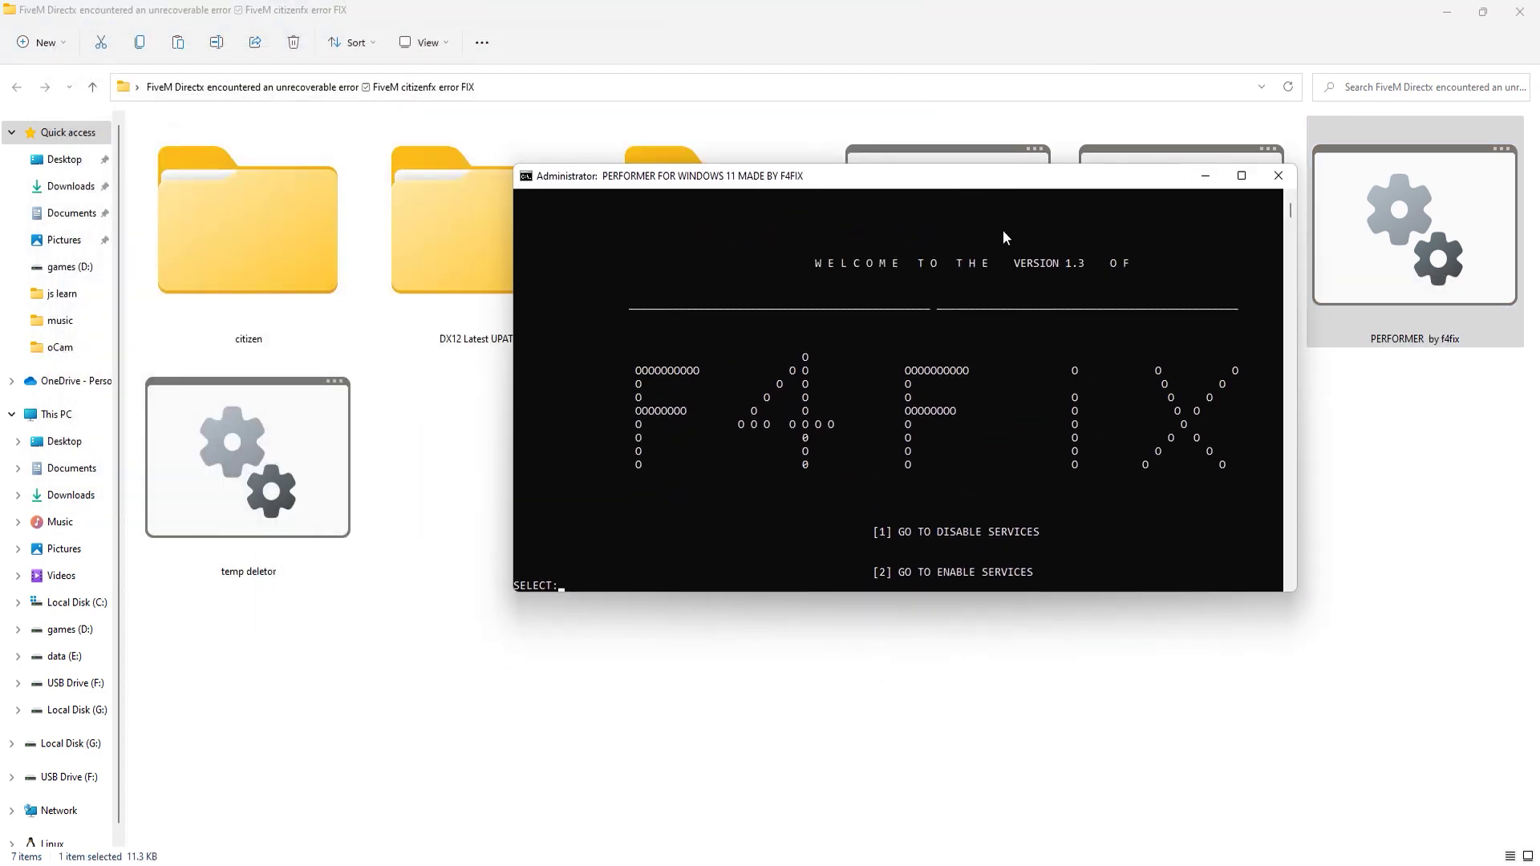
pyautogui.write('1')
pyautogui.press('Return')
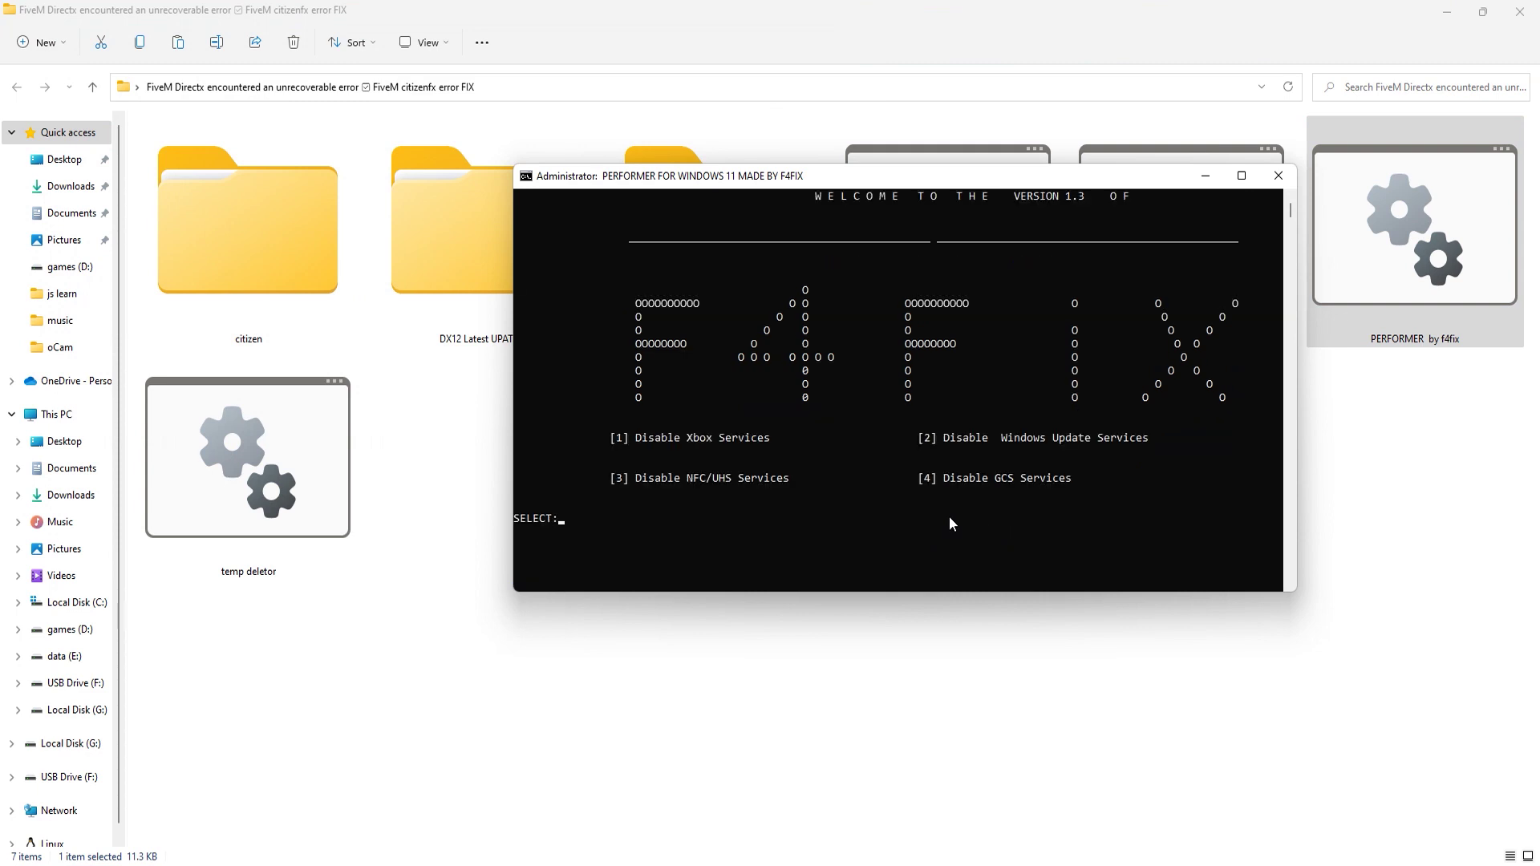
pyautogui.write('1')
pyautogui.press('Return')
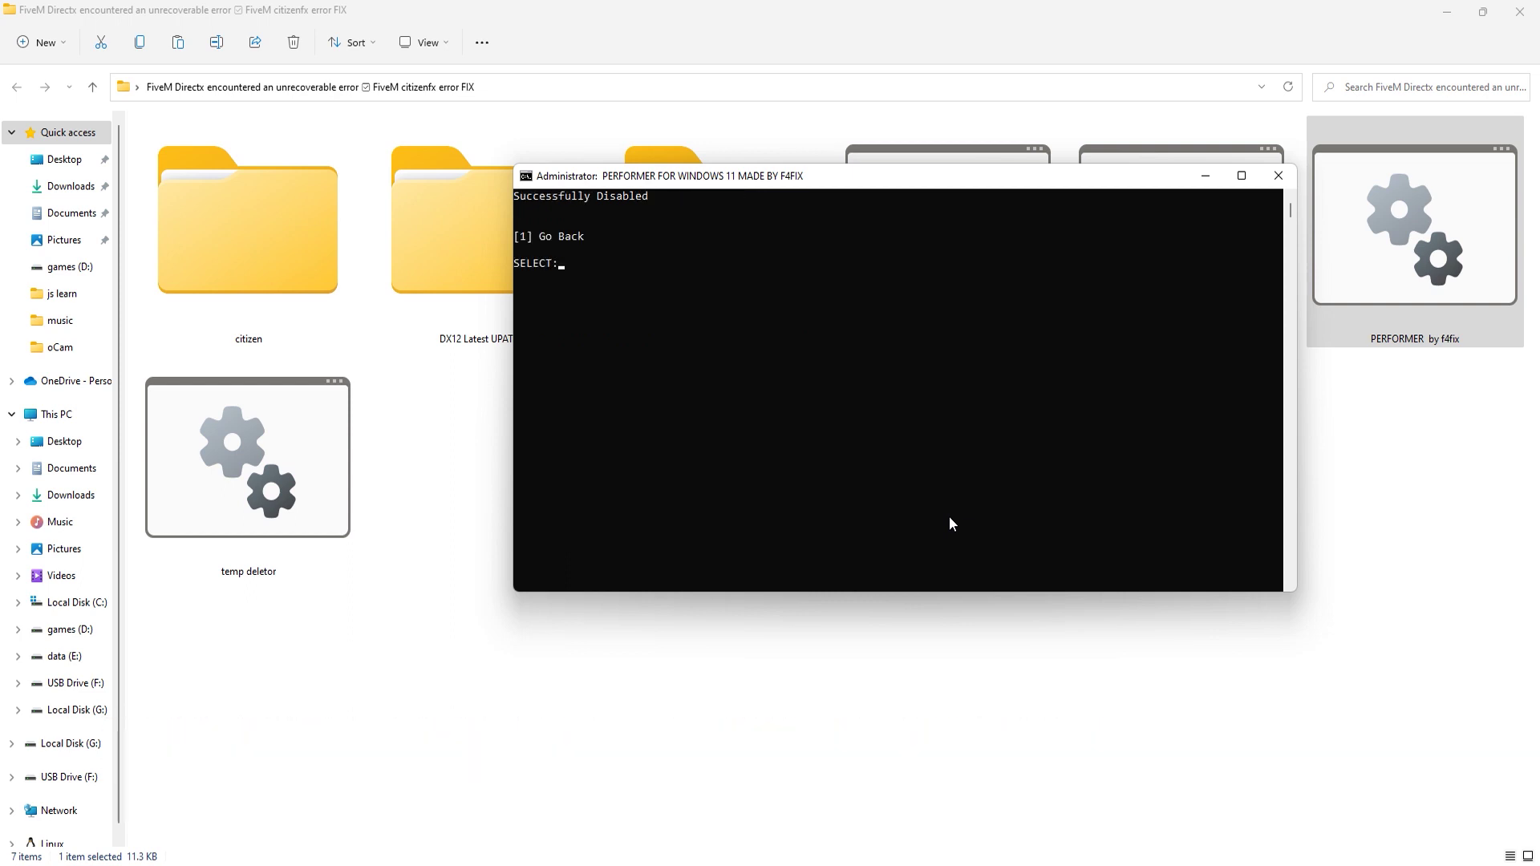
# Step: Disable the Windows Update services with option 2 in PERFORMER, using option 1 to go back to the services list before each selection
pyautogui.write('1')
pyautogui.press('Return')
pyautogui.write('2')
pyautogui.press('Return')
pyautogui.write('1')
pyautogui.press('Return')
pyautogui.write('2')
pyautogui.press('Return')
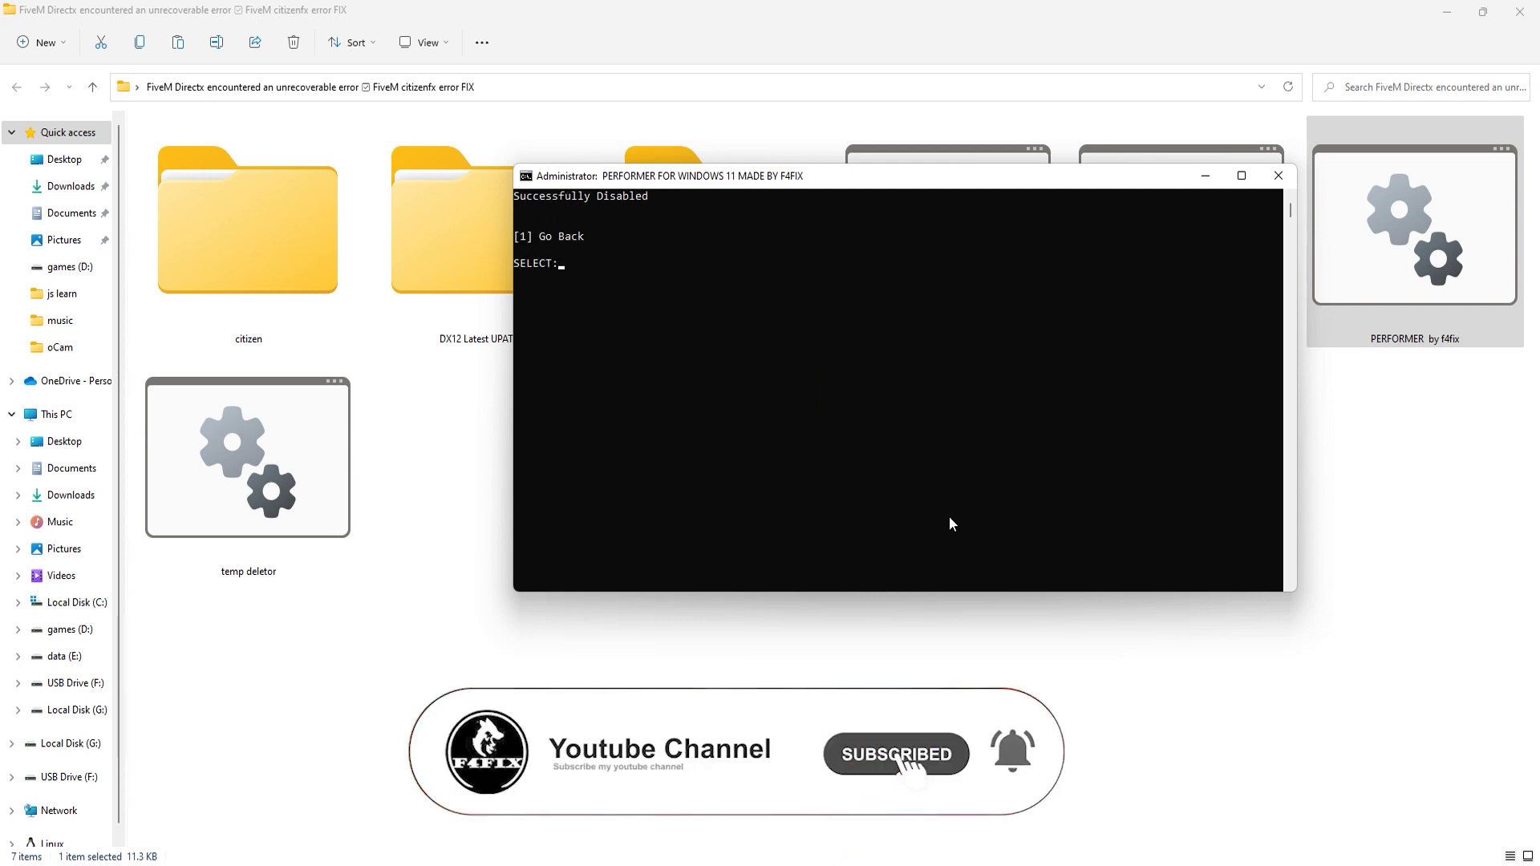
# Step: Go back to PERFORMER's disable-services list with option 1 and close its console window
pyautogui.write('1')
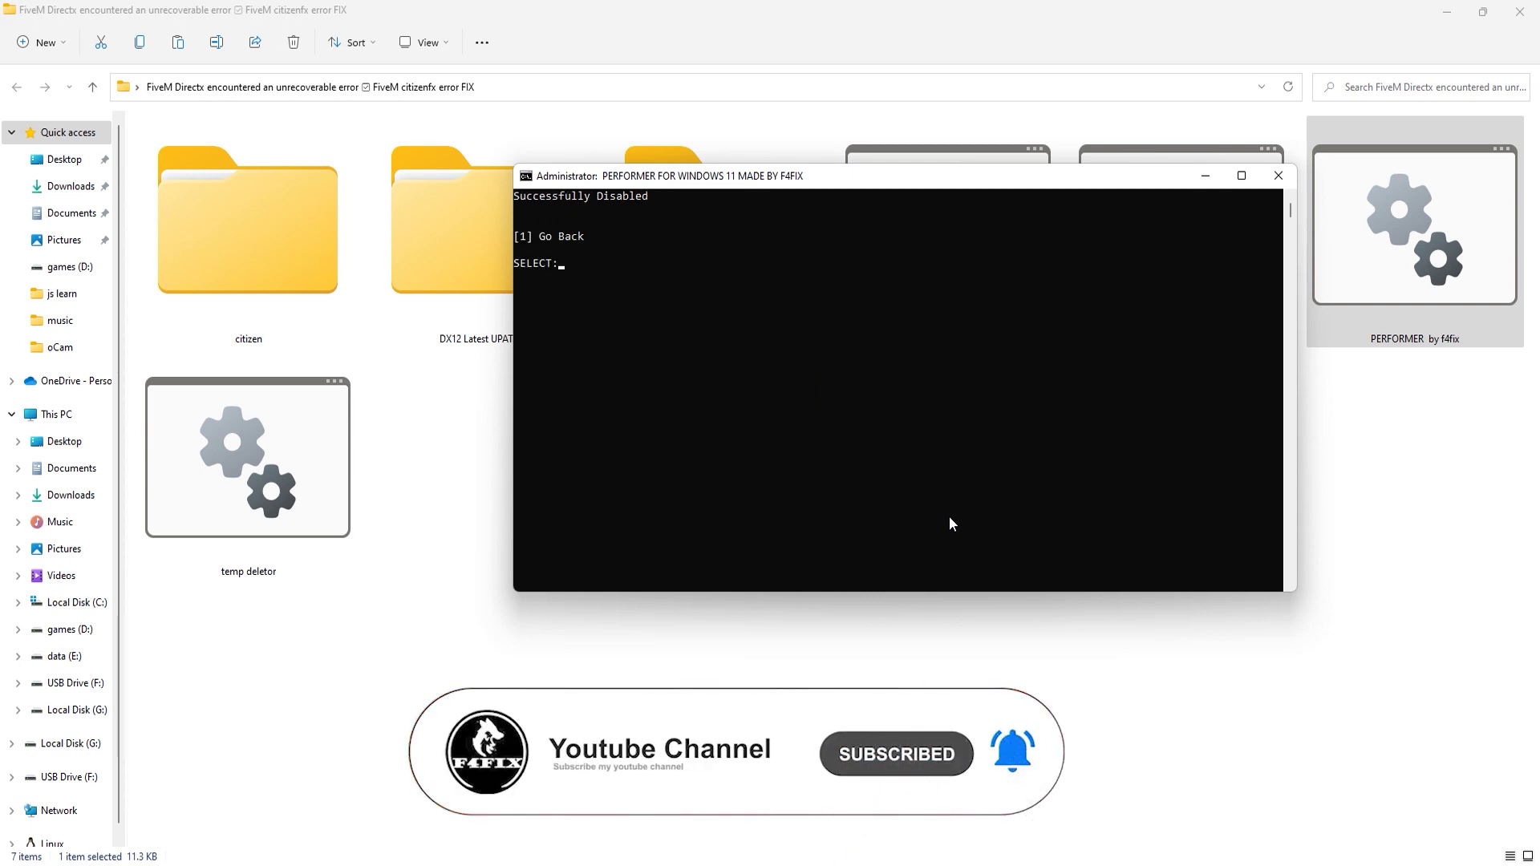
pyautogui.press('Return')
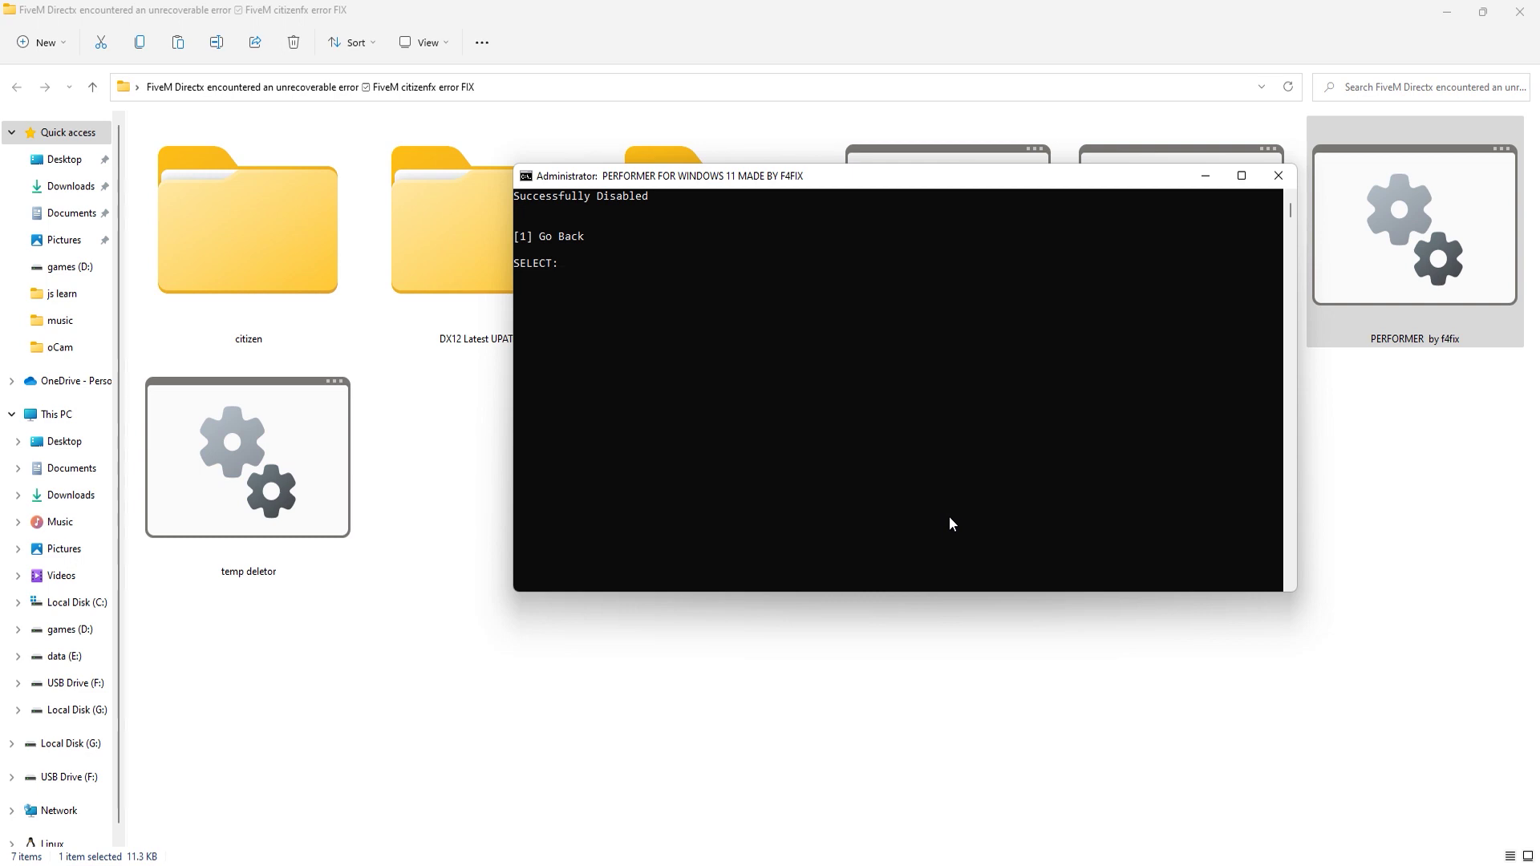
pyautogui.write('1')
pyautogui.press('Return')
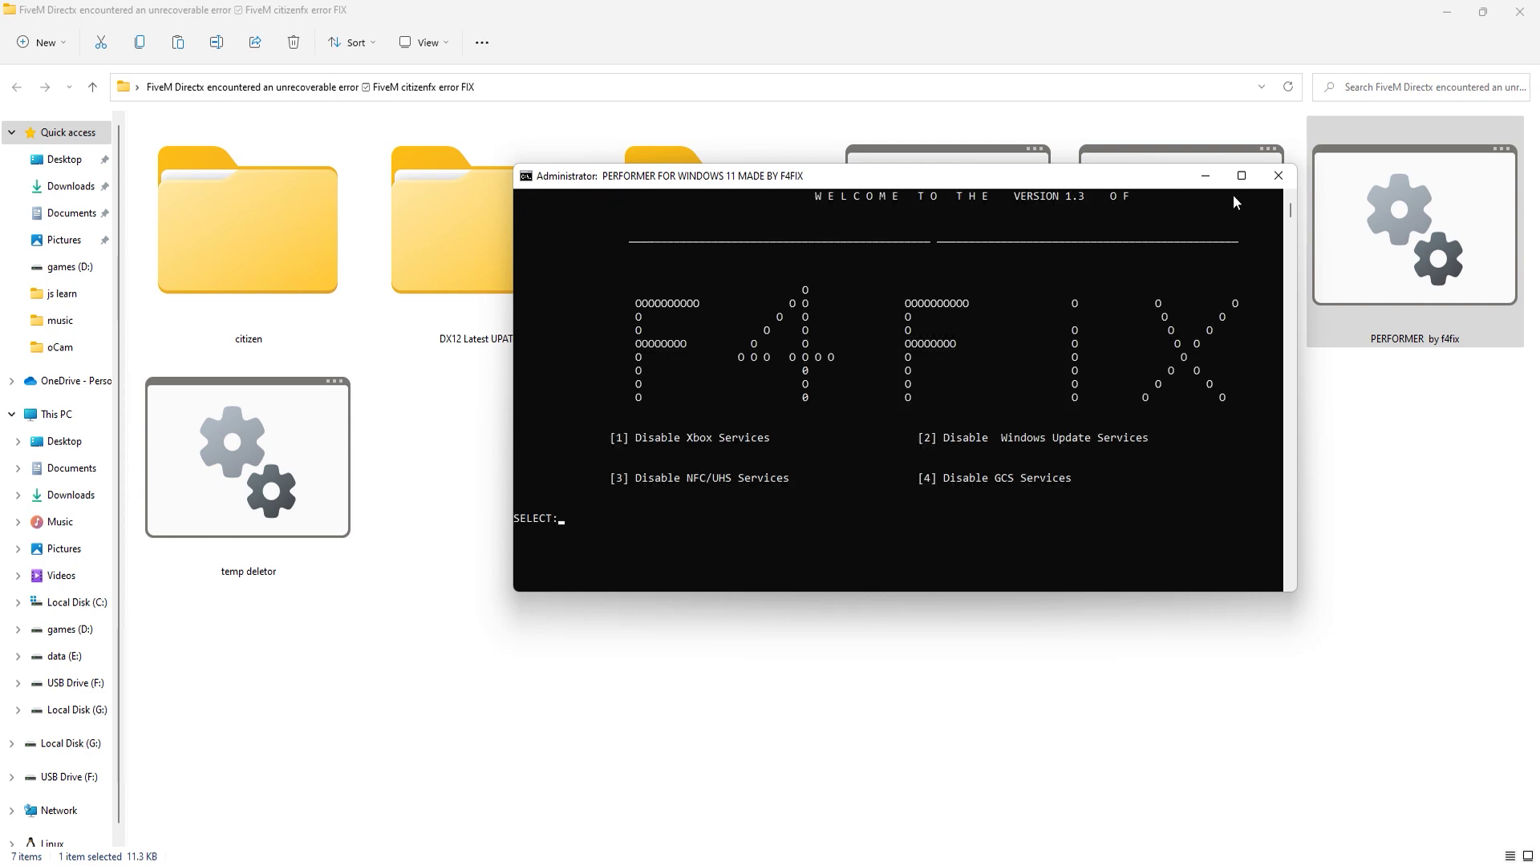
pyautogui.click(1279, 175)
pyautogui.click(946, 556)
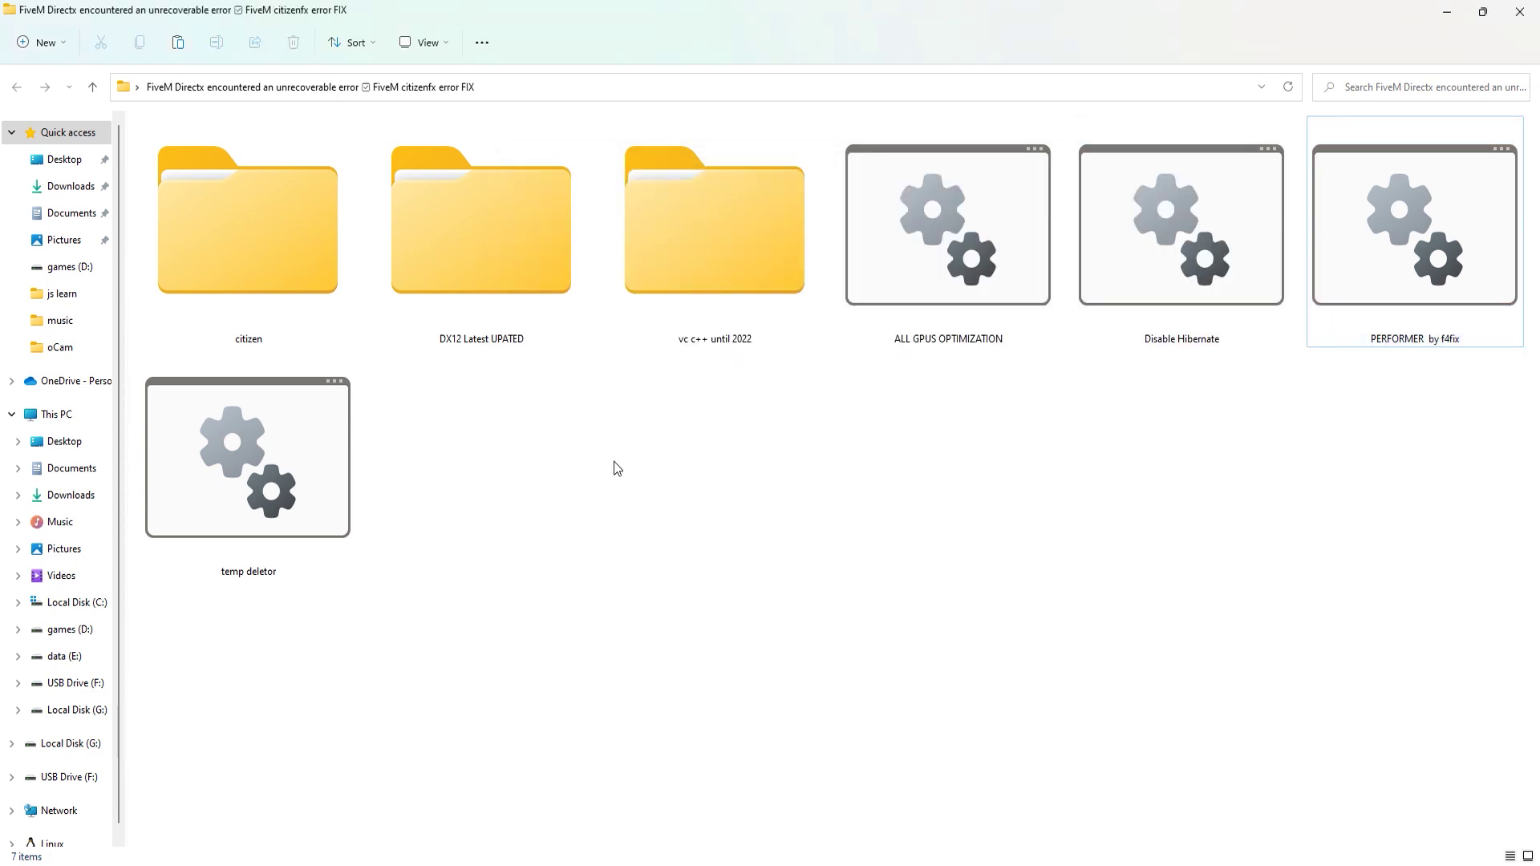
# Step: Run dxwebsetup from the DX12 Latest UPATED folder, accept the license agreement, and continue past the Bing Bar offer to start installing DirectX
pyautogui.doubleClick(471, 249)
pyautogui.doubleClick(239, 156)
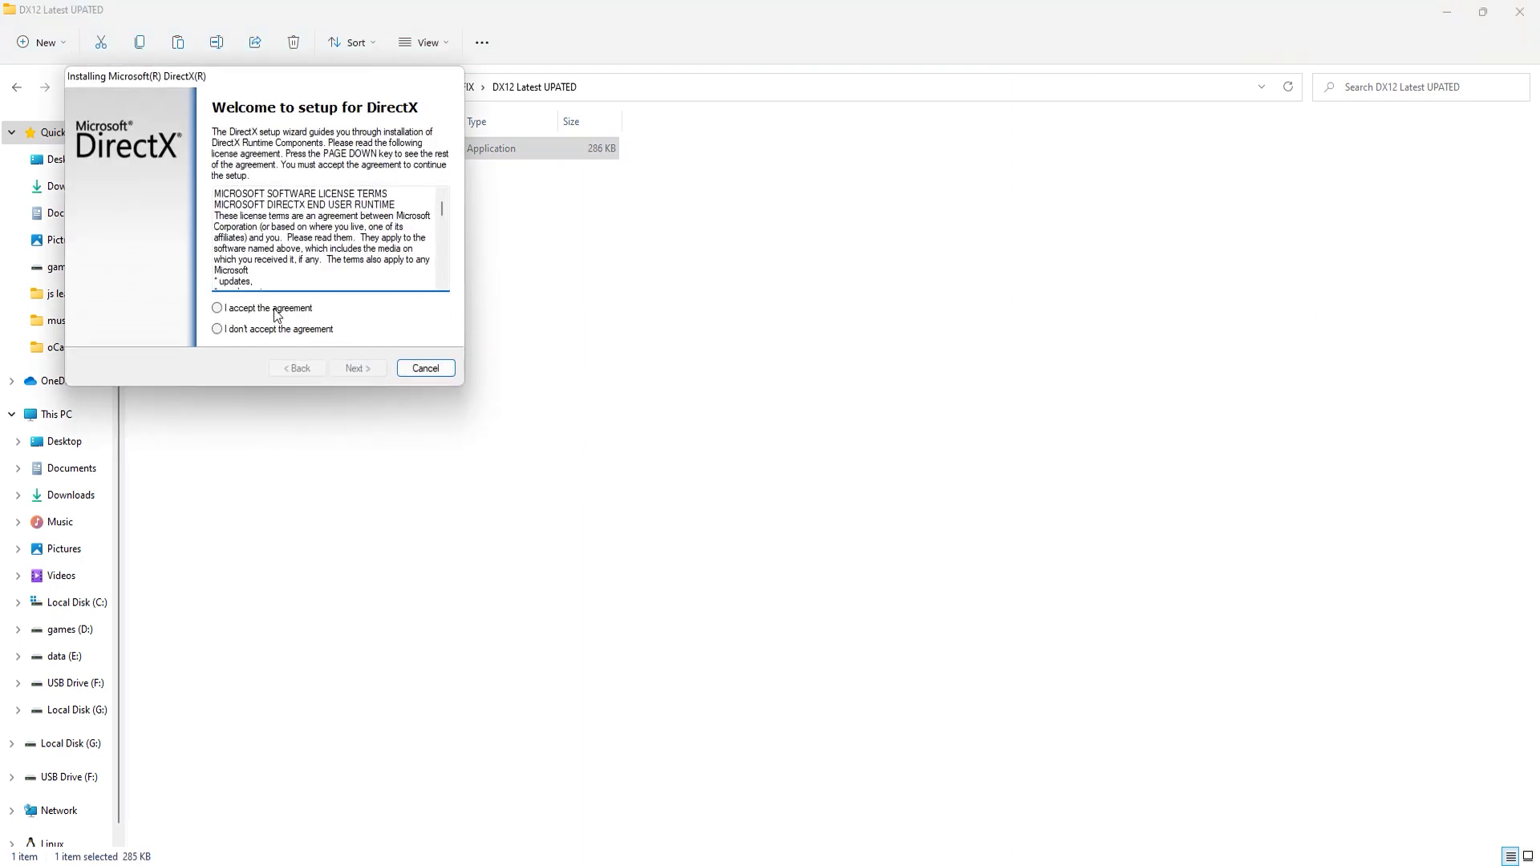
pyautogui.click(274, 309)
pyautogui.click(358, 368)
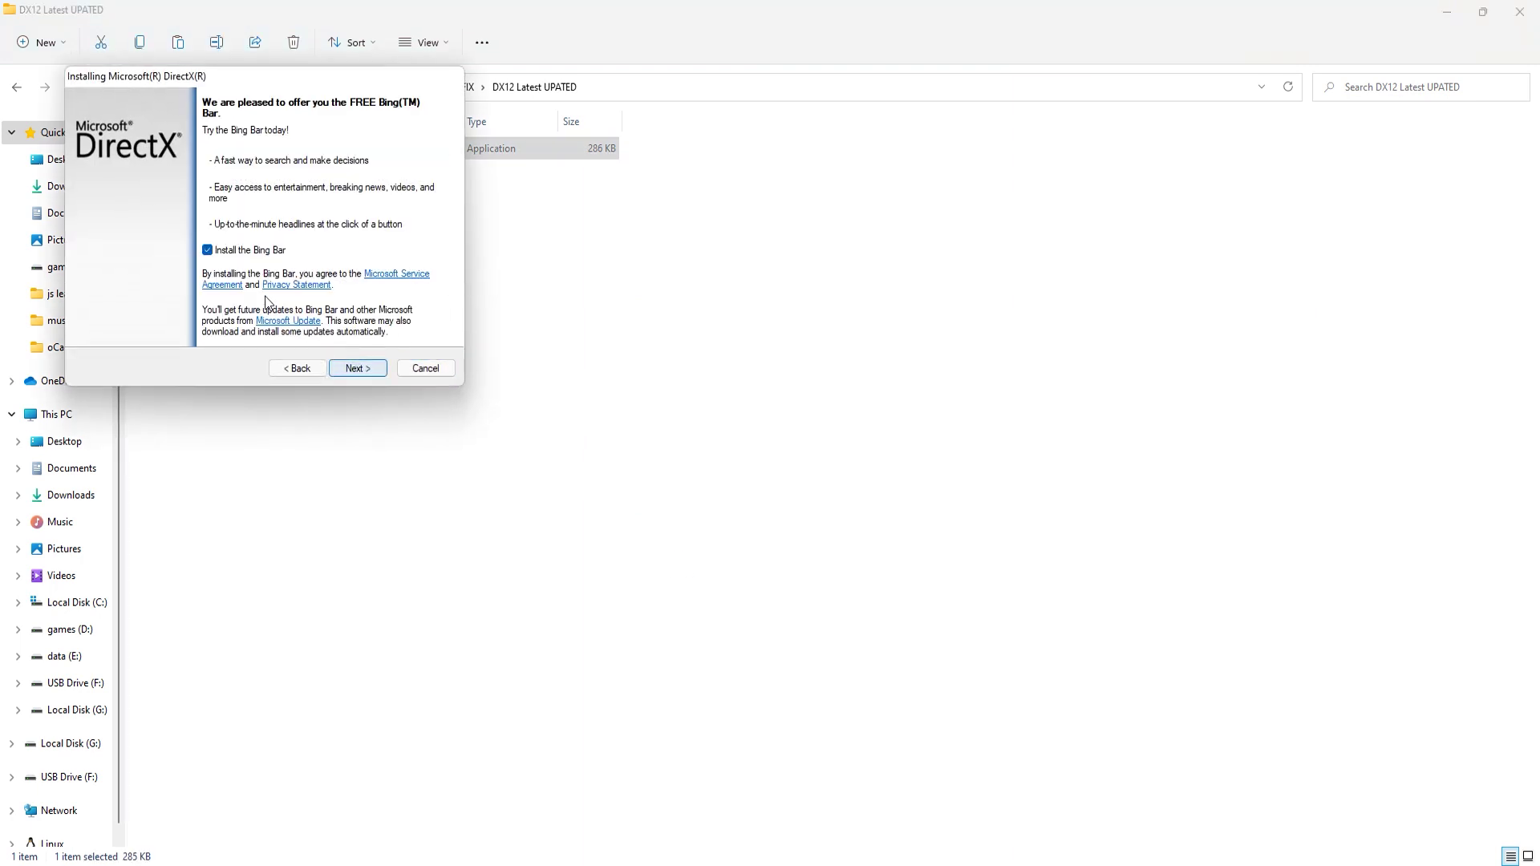
pyautogui.click(358, 368)
pyautogui.moveTo(348, 83); pyautogui.dragTo(582, 158)
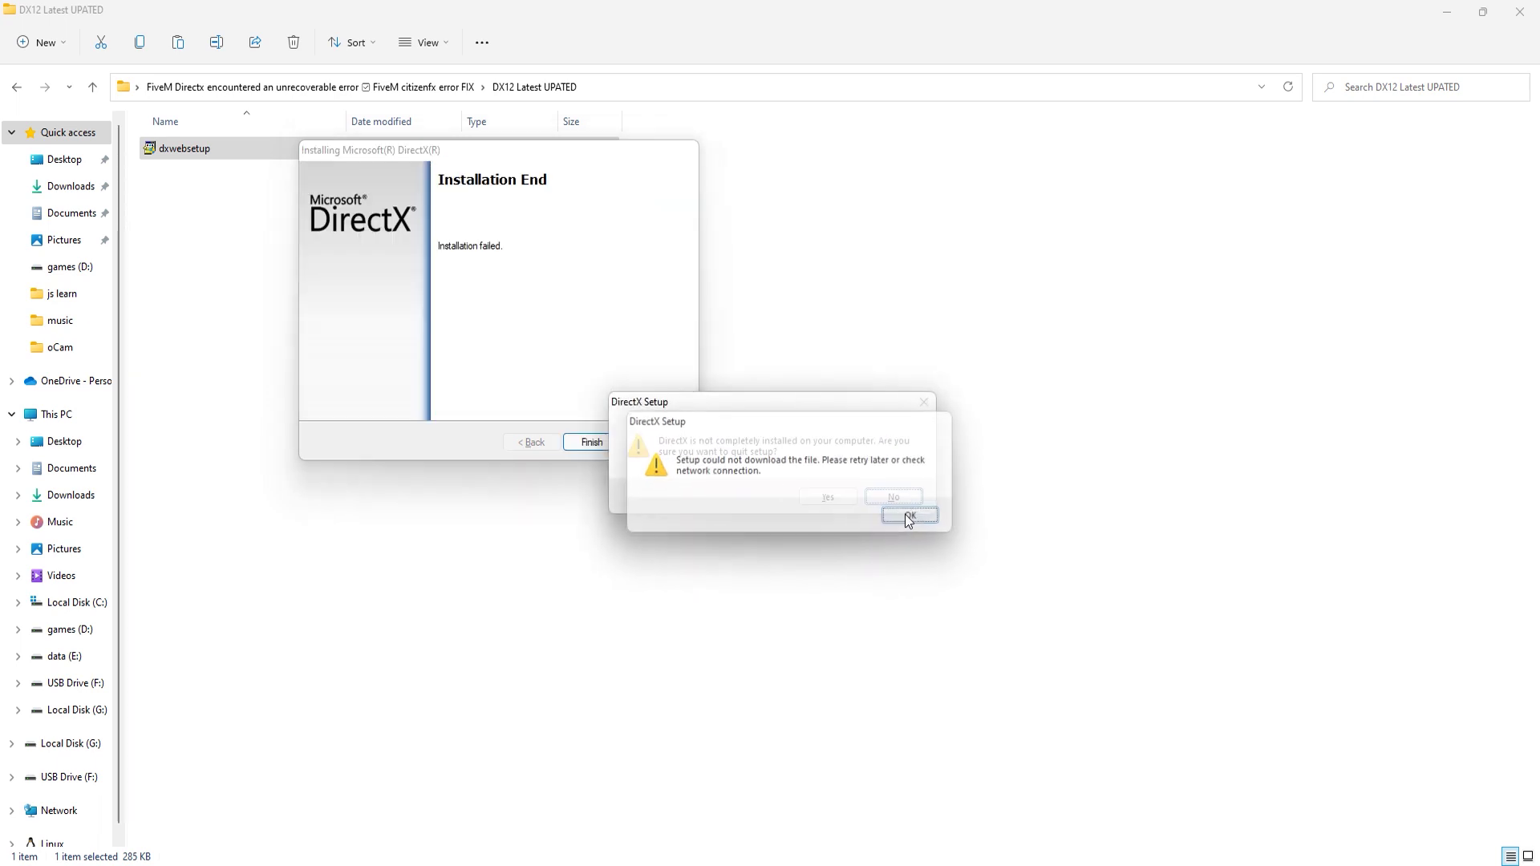
# Step: Dismiss the DirectX download warning, confirm quitting setup, and finish the installation wizard
pyautogui.click(912, 515)
pyautogui.click(826, 499)
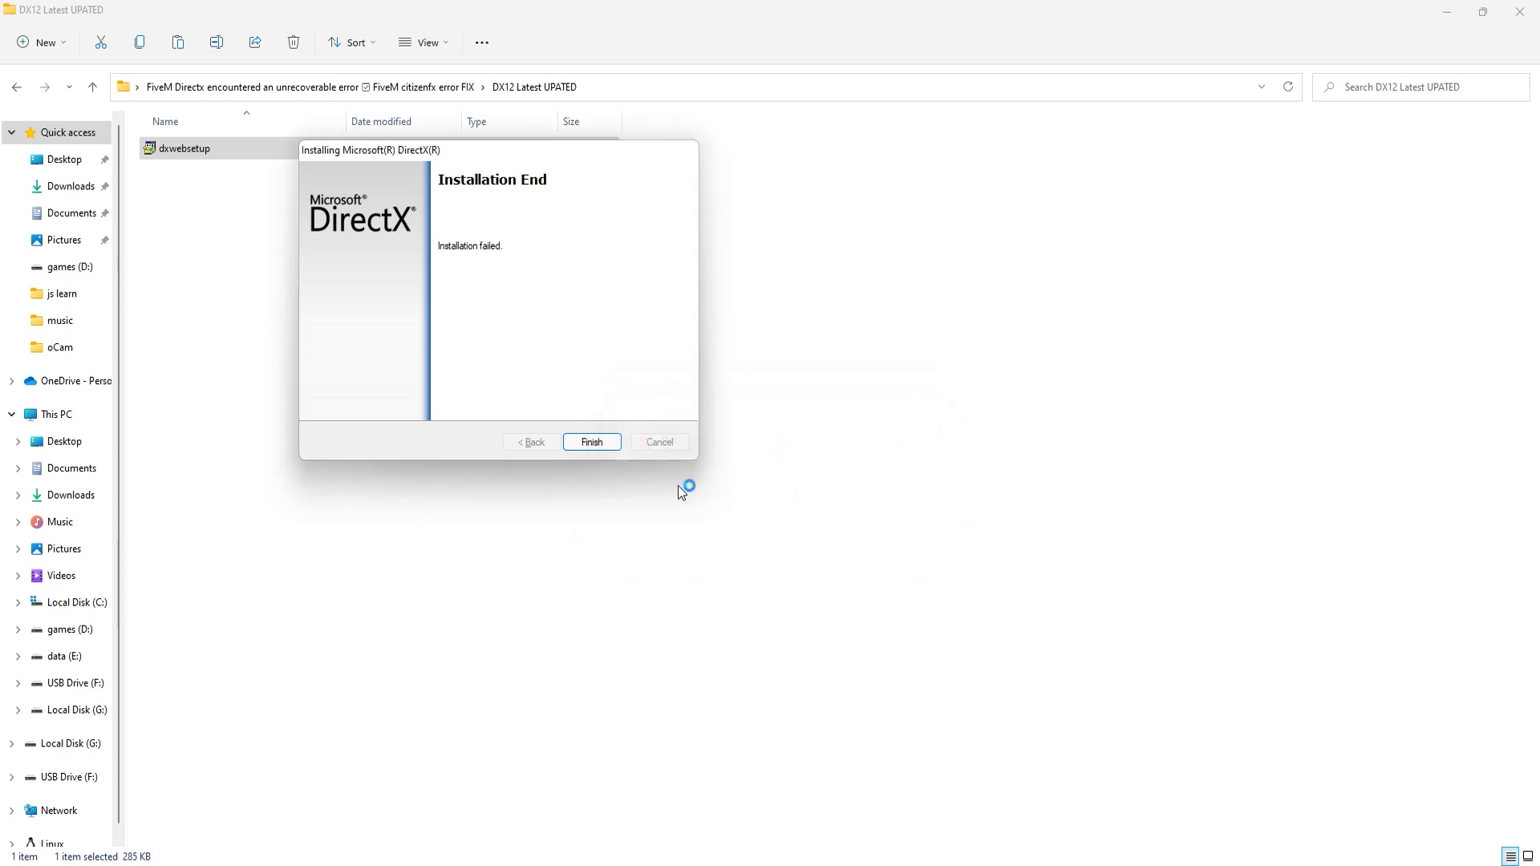
pyautogui.click(588, 441)
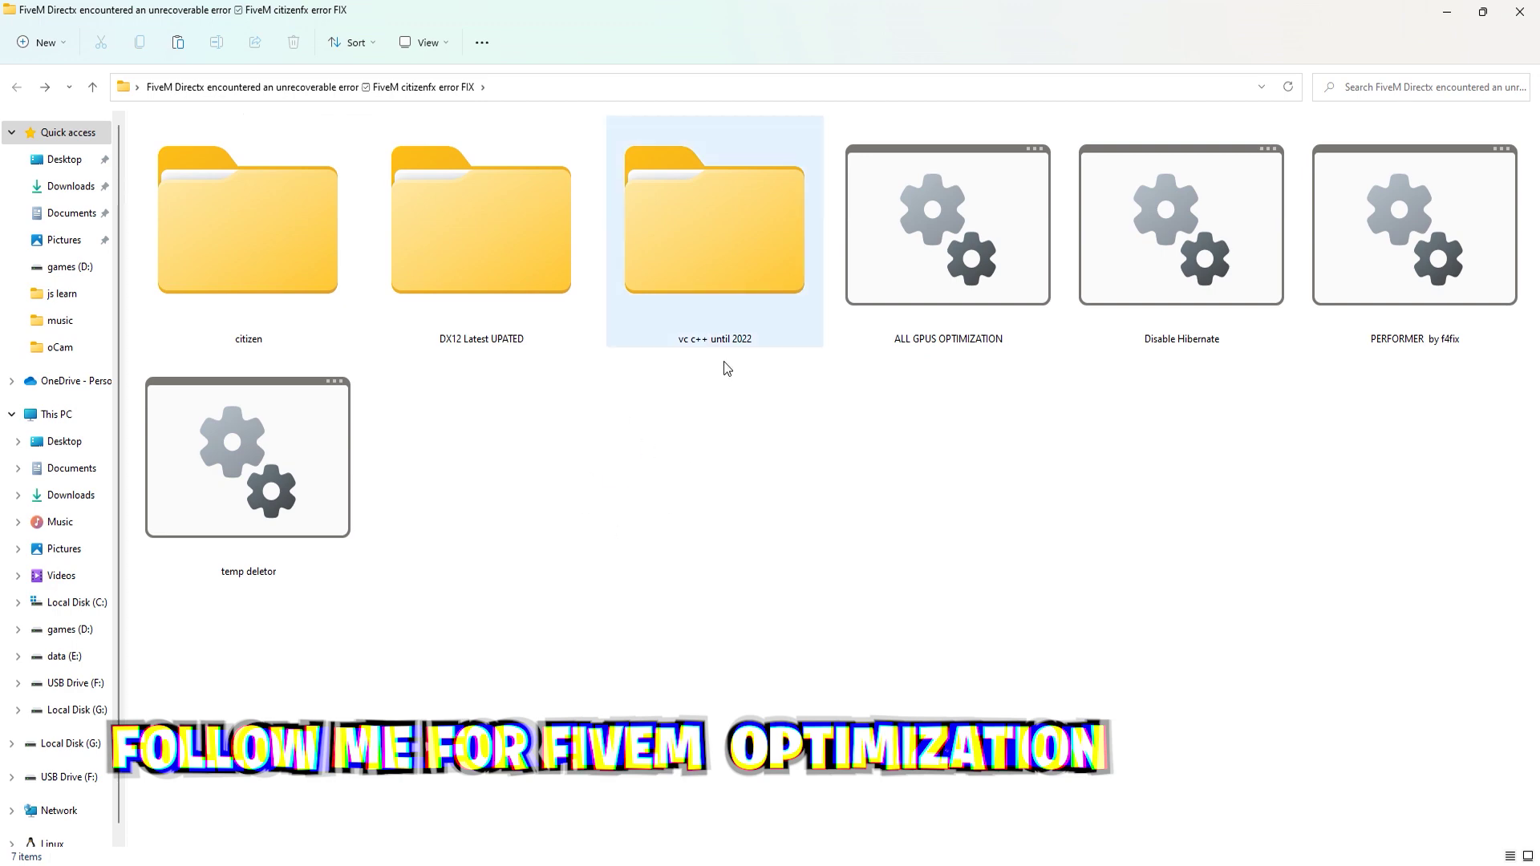
# Step: Run the install_all batch file from the vc c++ until 2022 folder as administrator
pyautogui.doubleClick(711, 283)
pyautogui.click(178, 149)
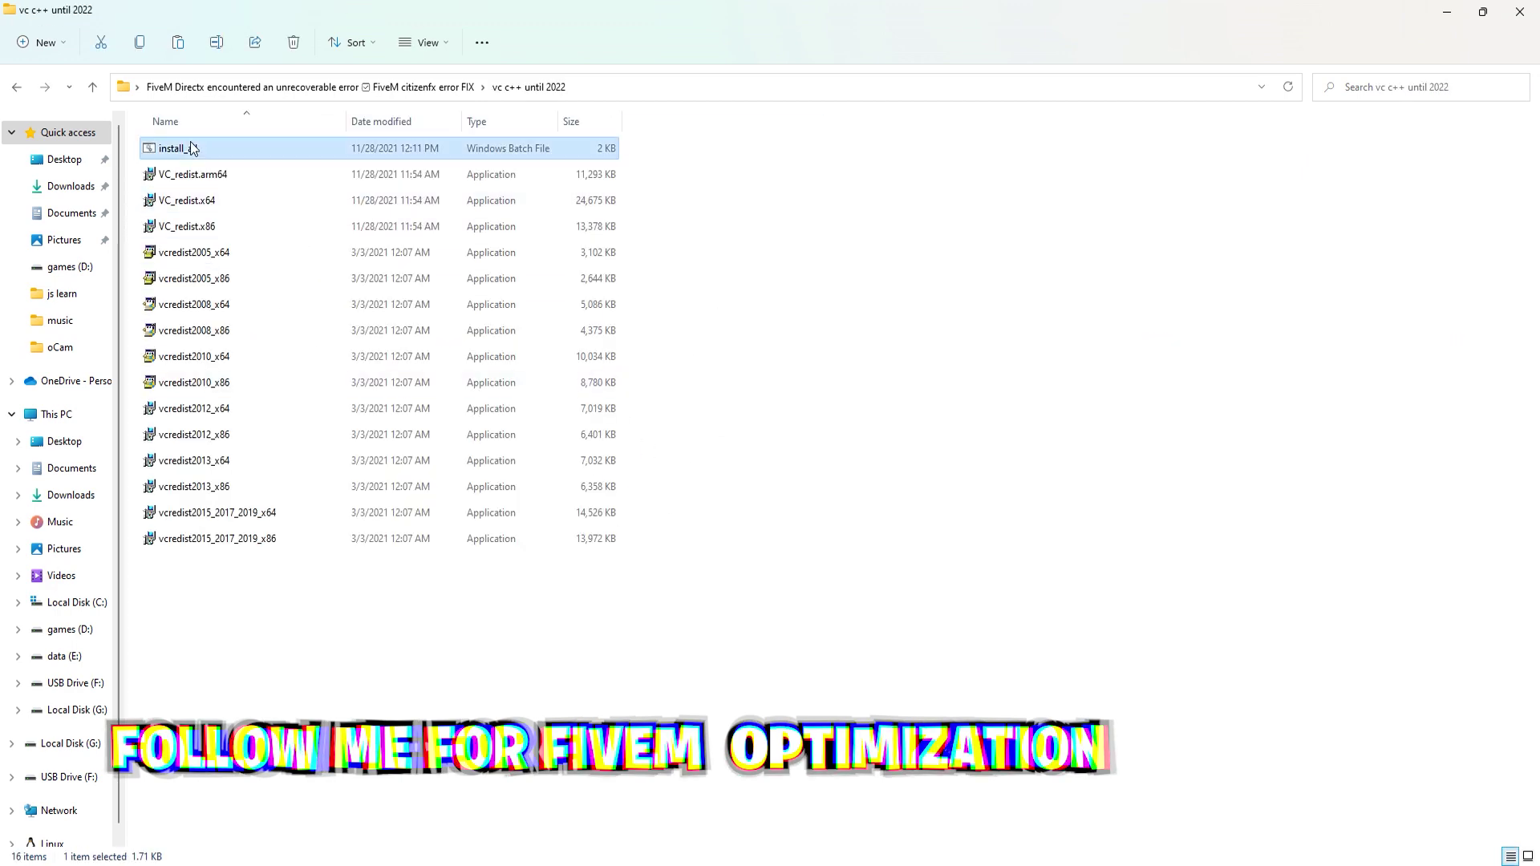
pyautogui.rightClick(193, 148)
pyautogui.click(252, 225)
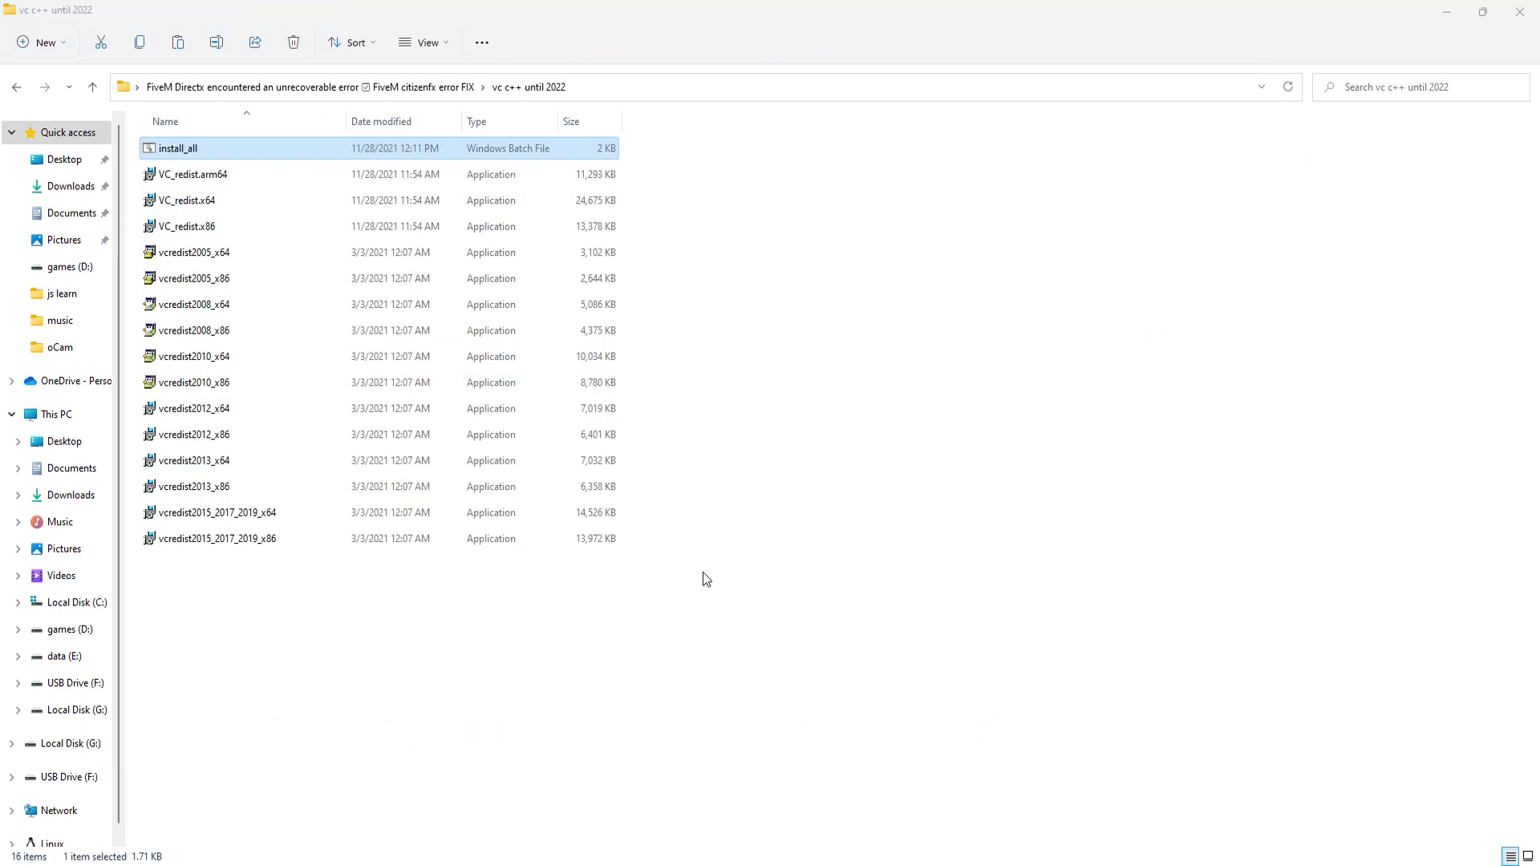
pyautogui.moveTo(379, 113); pyautogui.dragTo(500, 77)
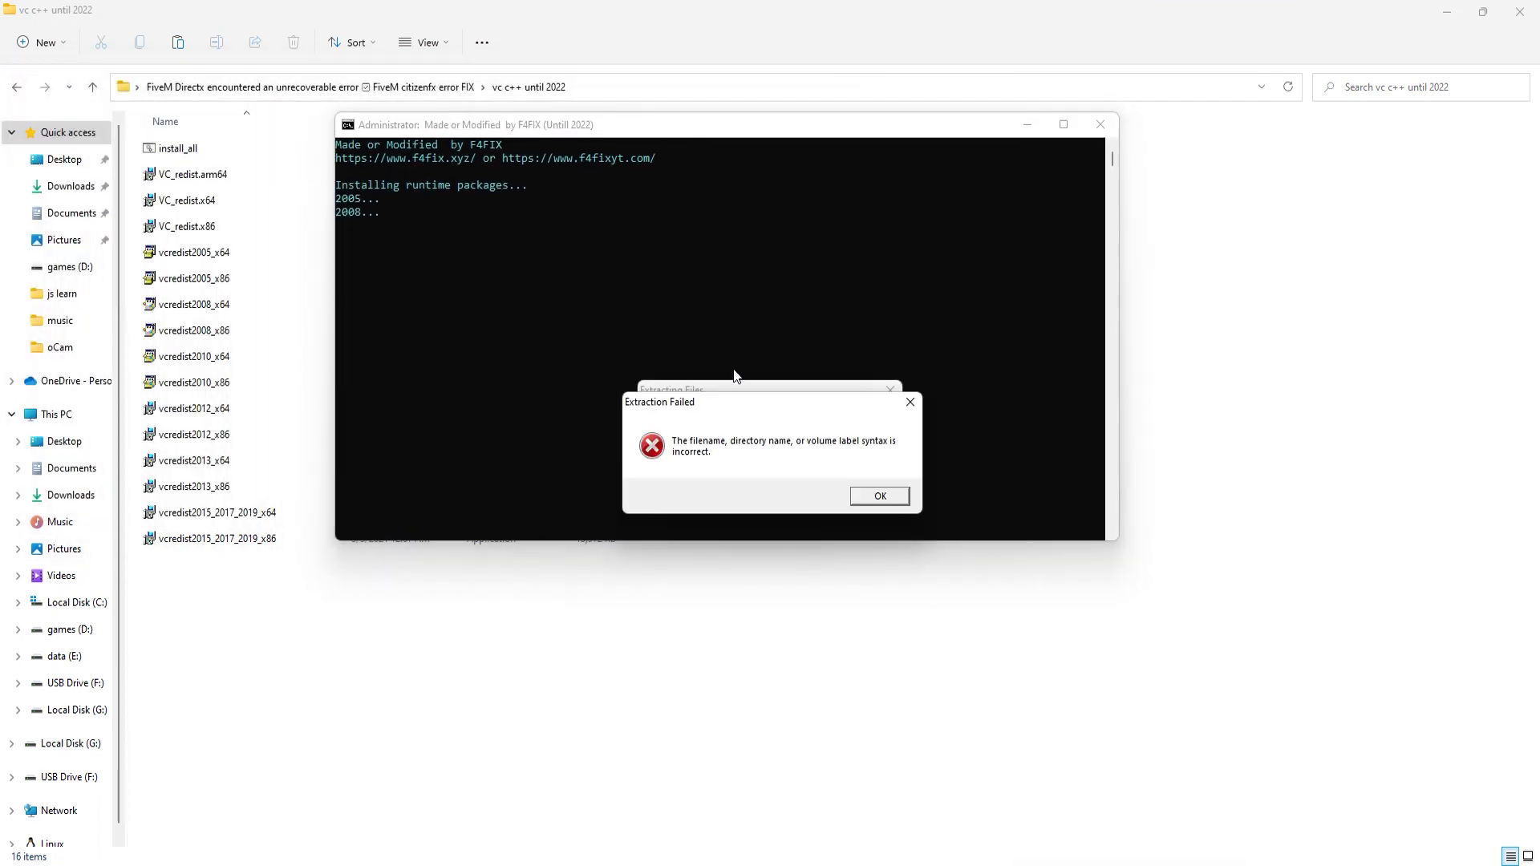
# Step: Dismiss the extraction error dialogs, let the Visual C++ runtime packages finish installing, and go back to the fix pack folder
pyautogui.click(857, 499)
pyautogui.click(866, 497)
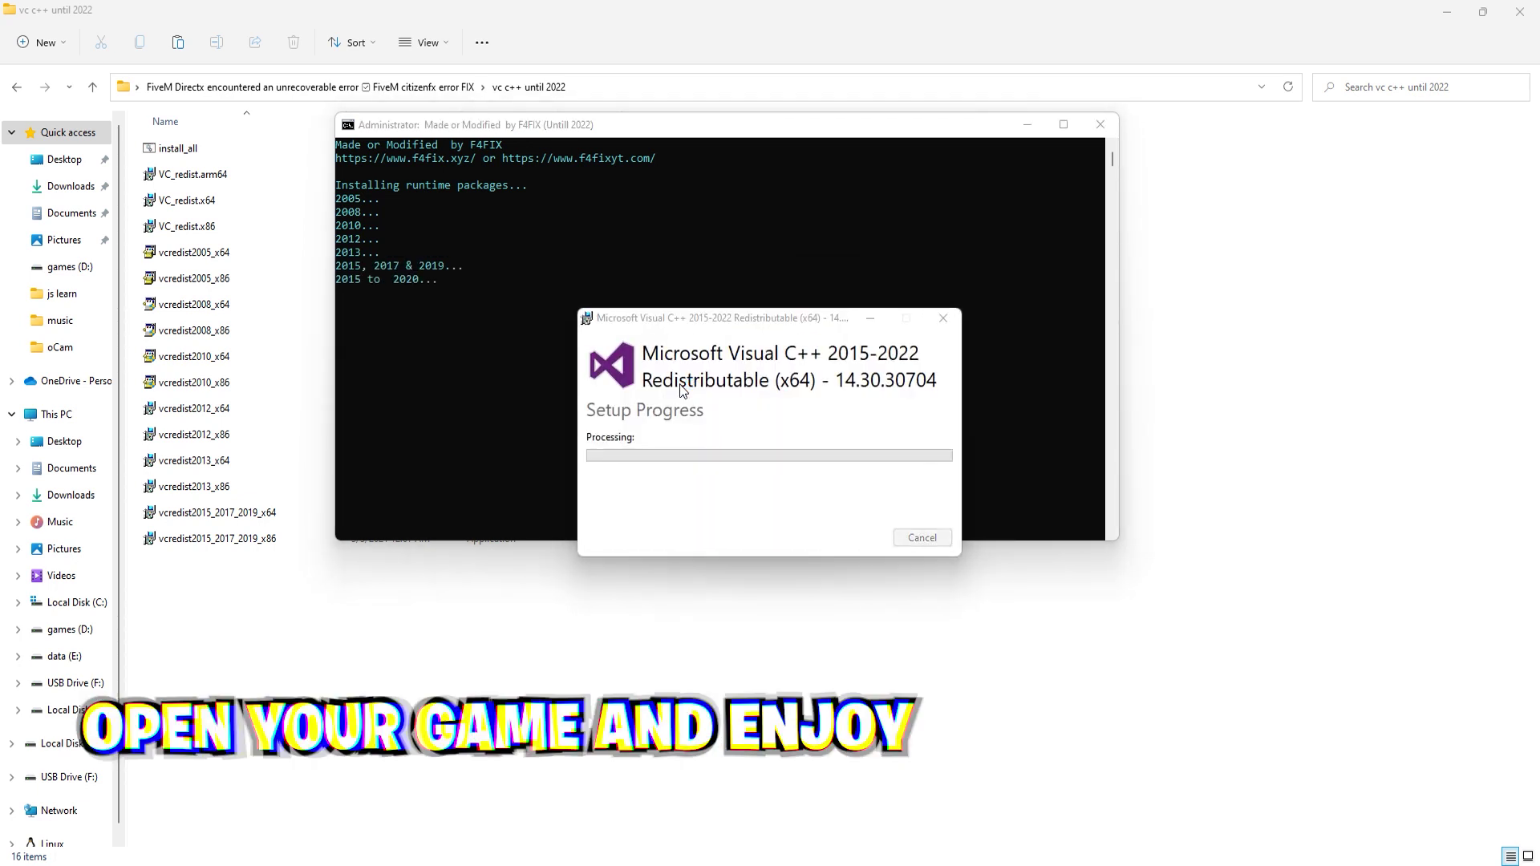
pyautogui.press('BackSpace')
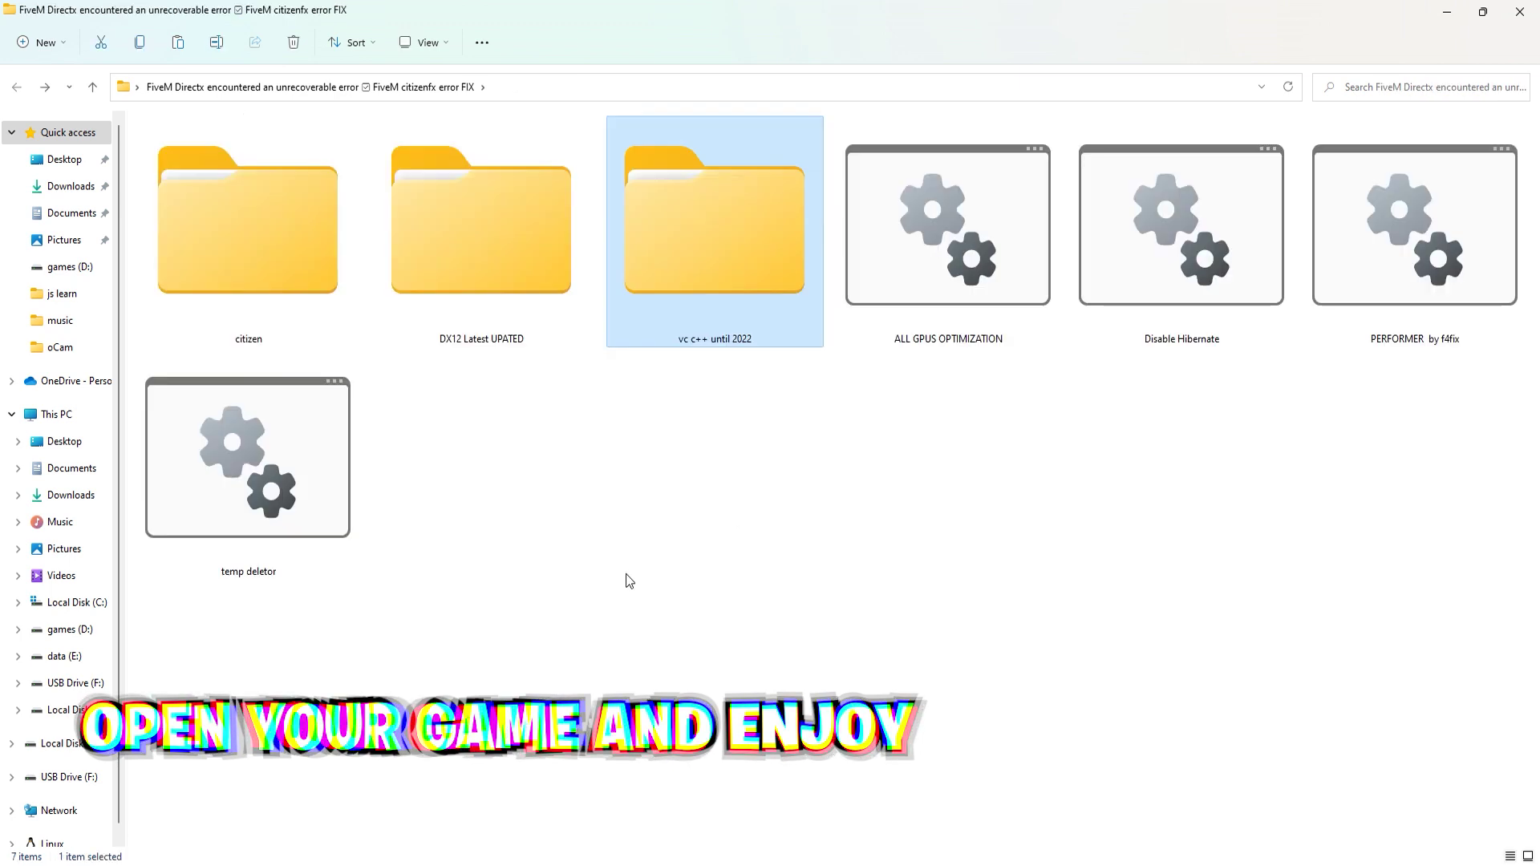